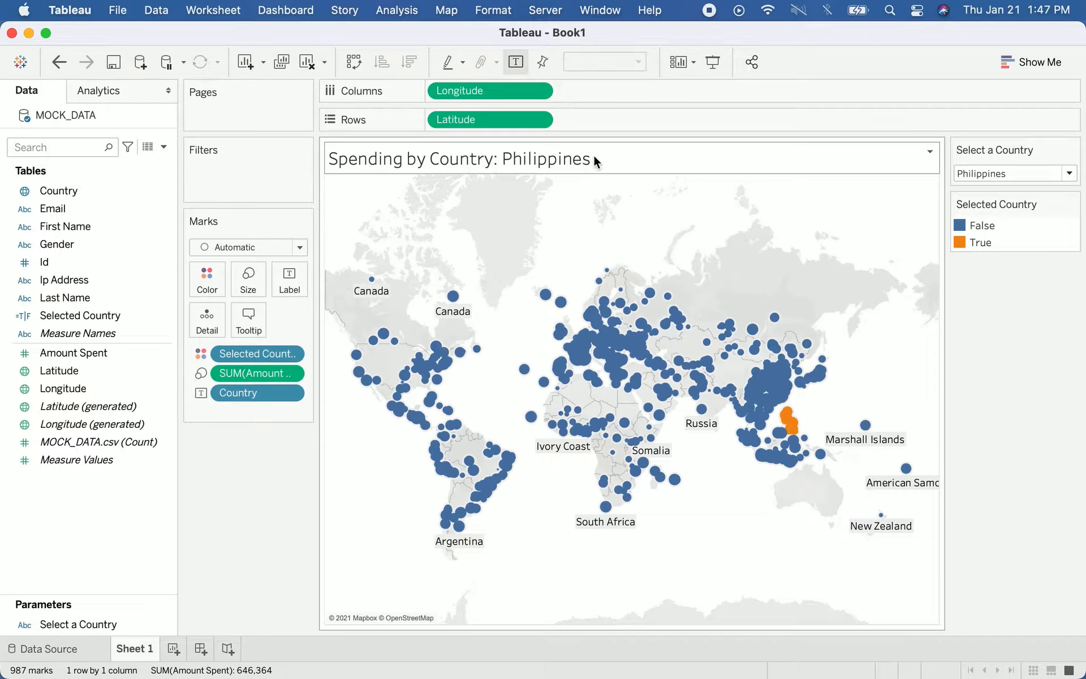
# Set the "Select a Country" parameter on Sheet 1 to United States.
pyautogui.click(1069, 174)
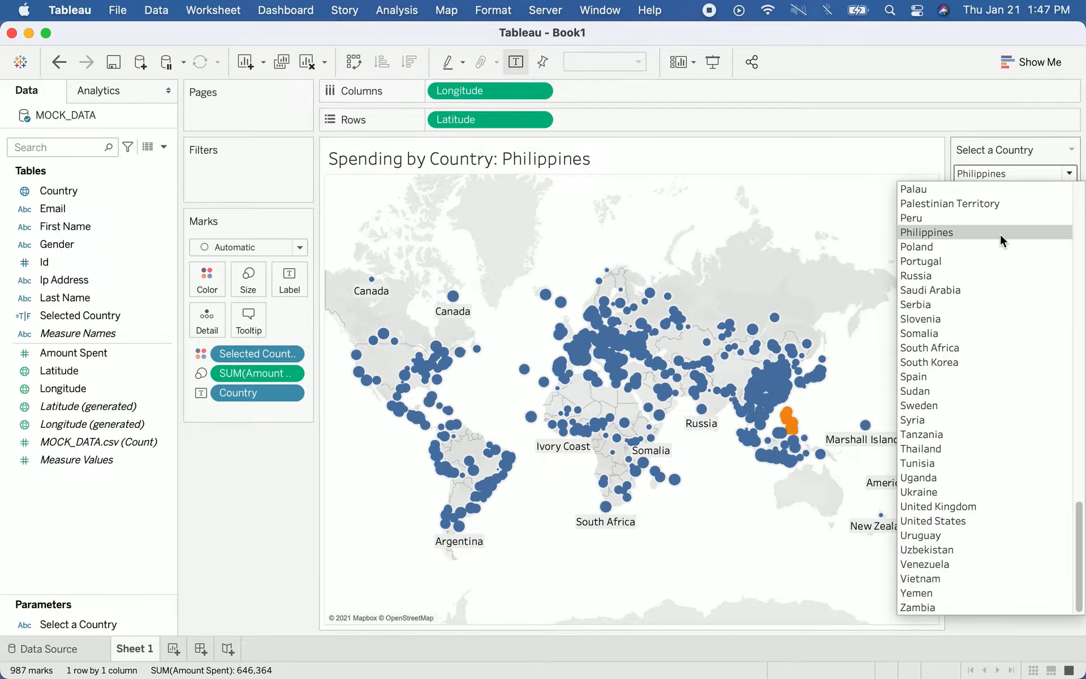
pyautogui.click(976, 523)
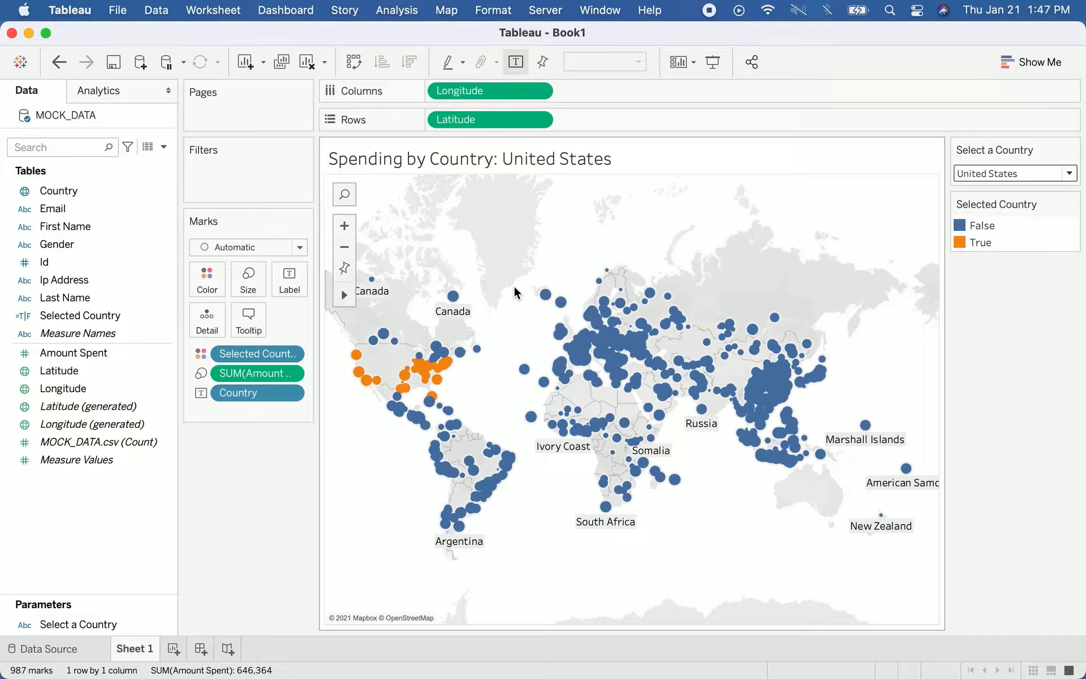
# Add a new worksheet and place Latitude on Columns and Longitude on Rows.
pyautogui.click(173, 651)
pyautogui.moveTo(63, 371)
pyautogui.mouseDown()
pyautogui.moveTo(432, 133)
pyautogui.moveTo(465, 86)
pyautogui.mouseUp()
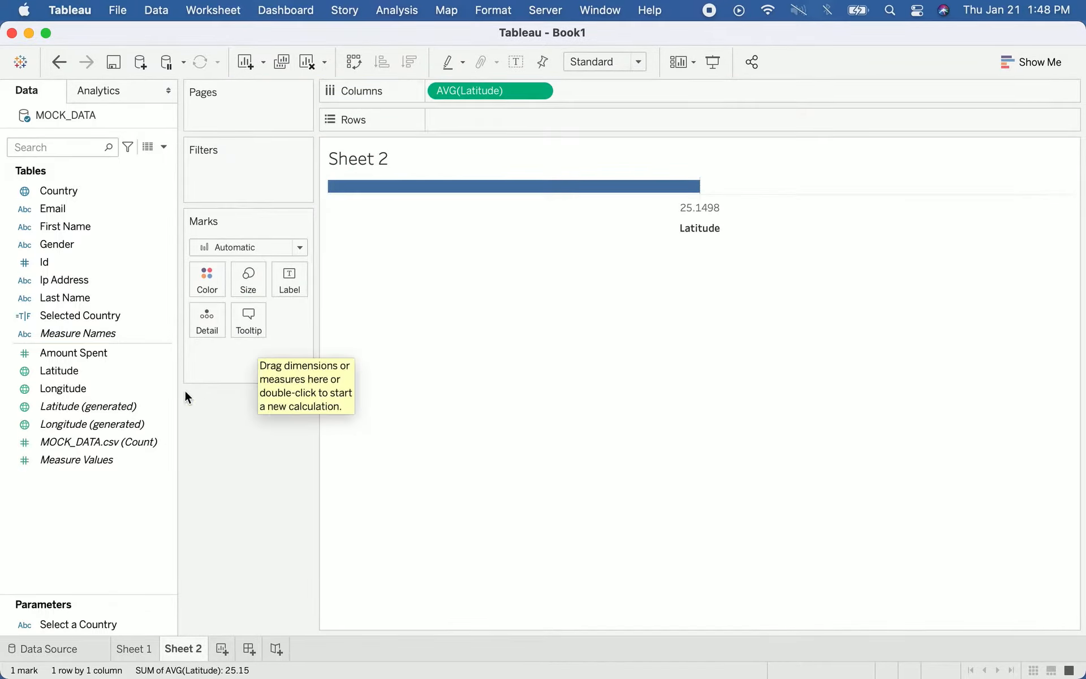
pyautogui.moveTo(73, 389); pyautogui.dragTo(492, 128)
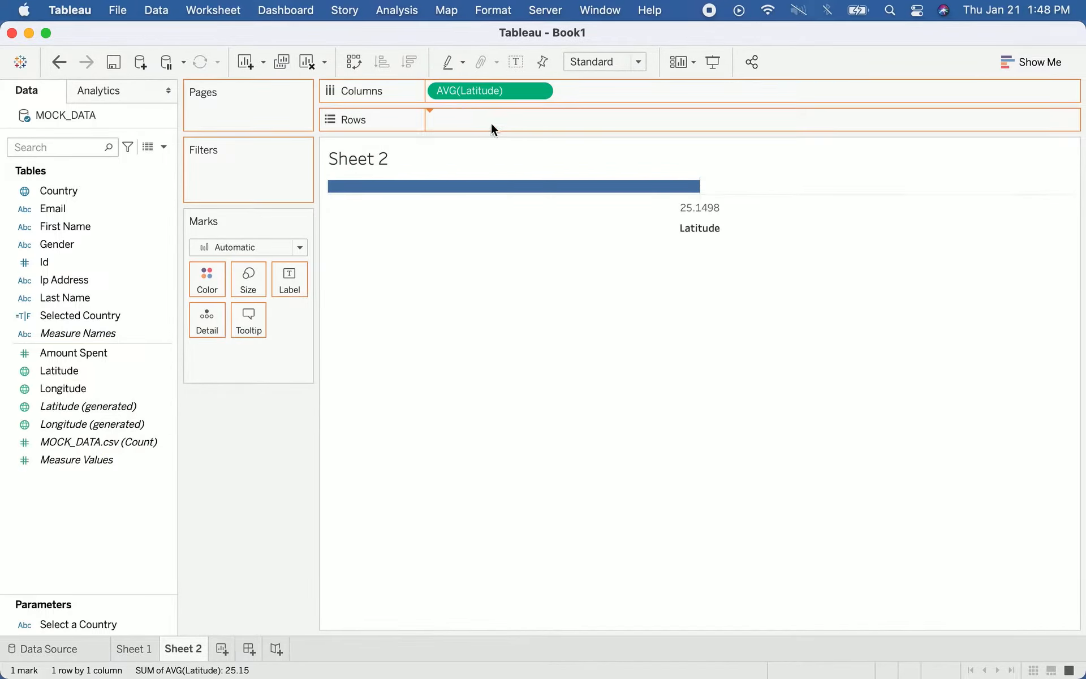
# Convert the averaged Latitude and Longitude fields on Columns and Rows to dimensions.
pyautogui.click(538, 91)
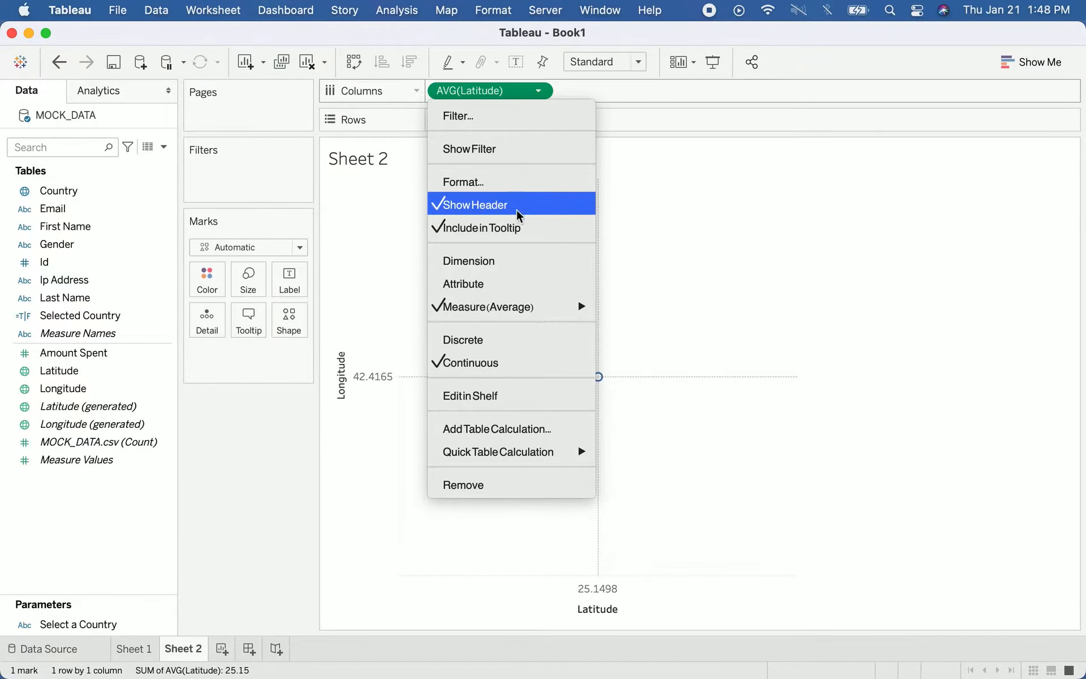
pyautogui.click(518, 266)
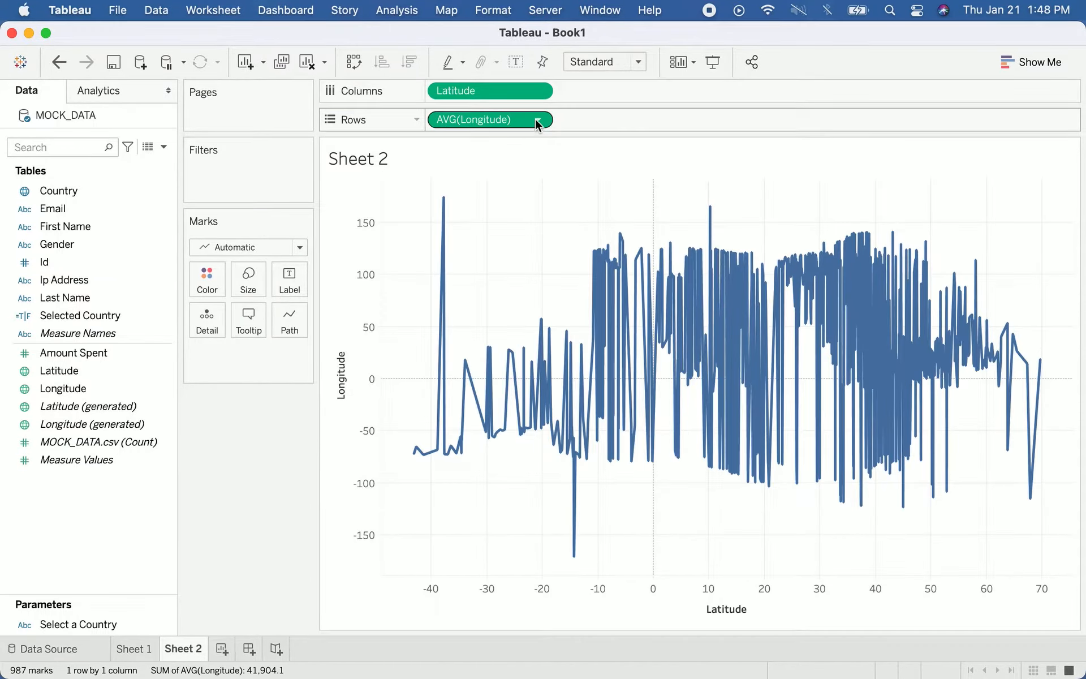
pyautogui.click(538, 120)
pyautogui.click(487, 298)
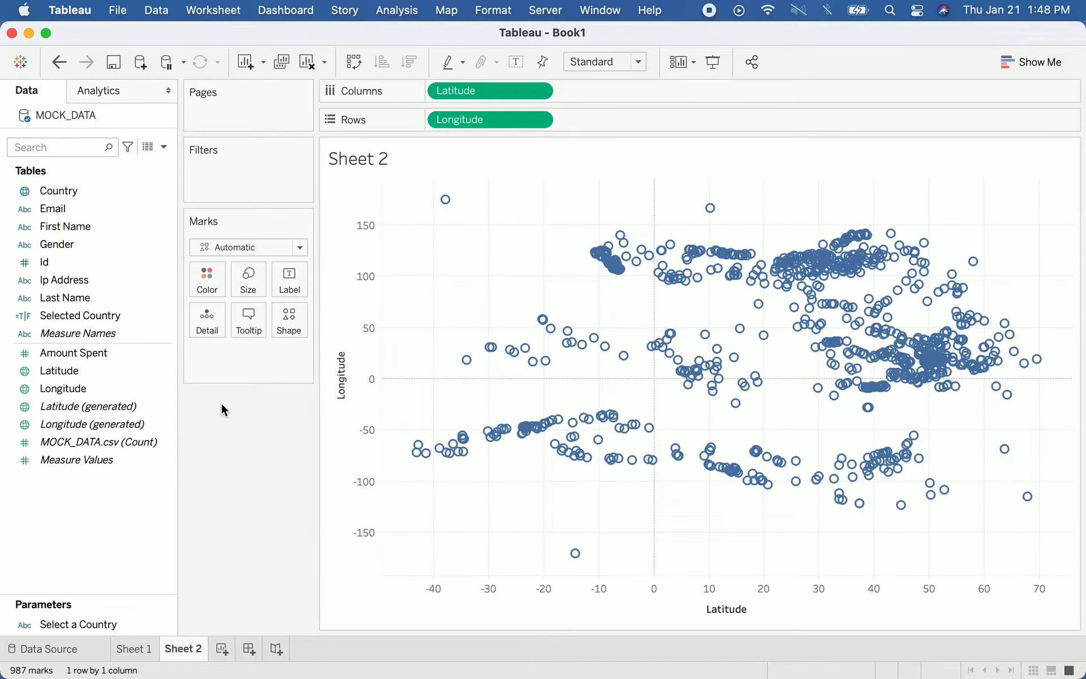
# Size the marks in the Latitude and Longitude plot by Amount Spent.
pyautogui.click(123, 409)
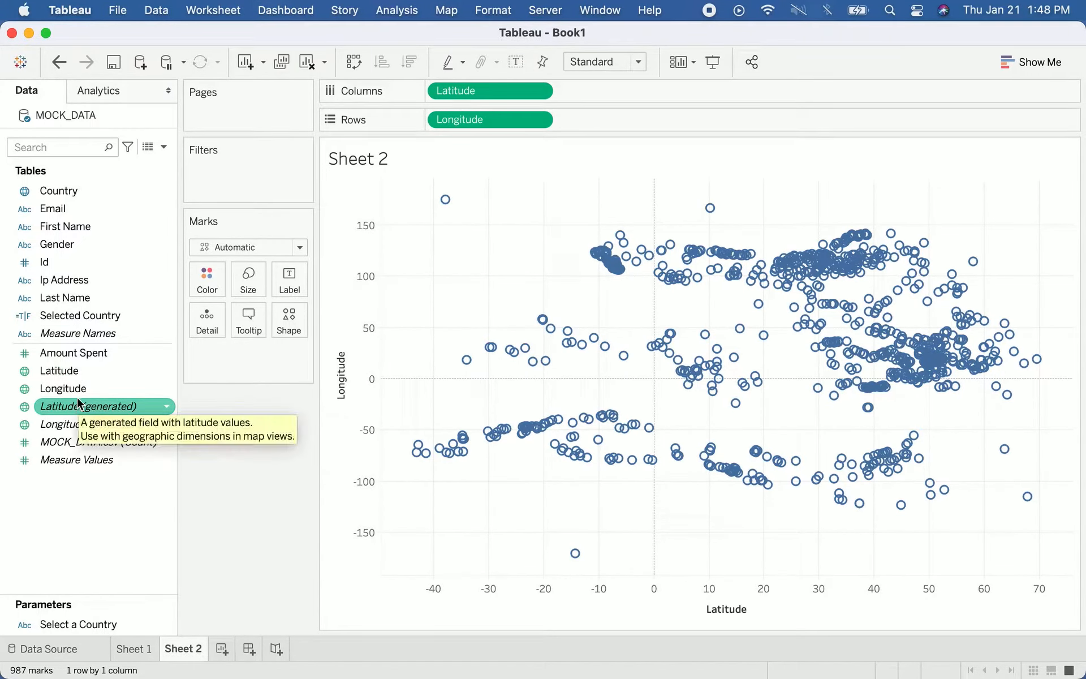
pyautogui.click(66, 353)
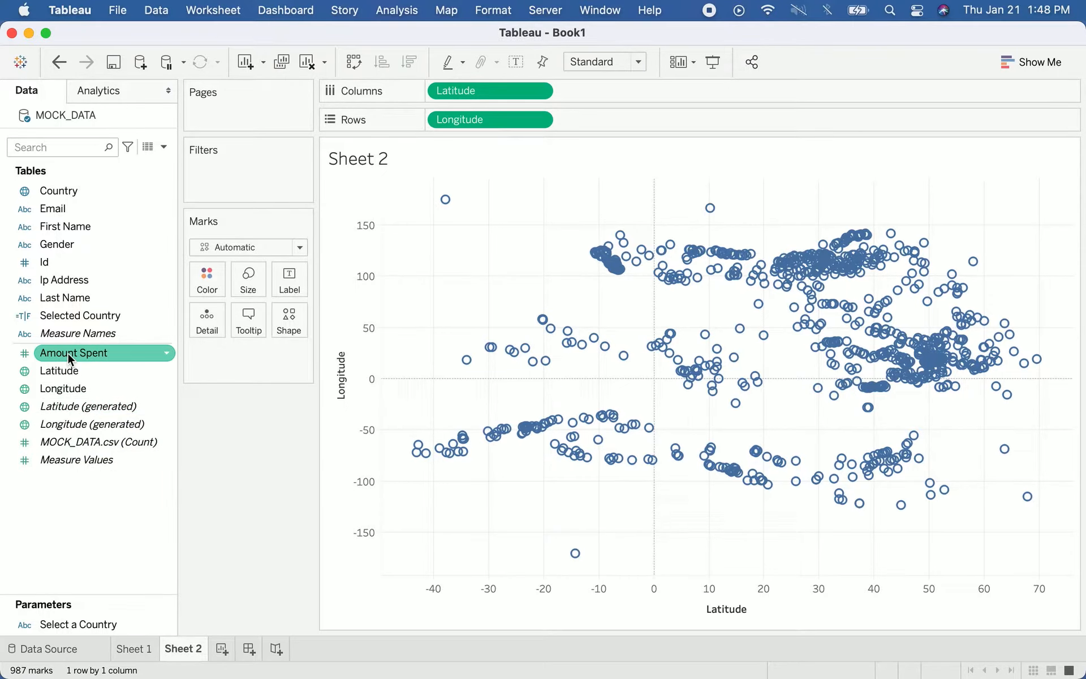
pyautogui.moveTo(67, 351); pyautogui.dragTo(243, 282)
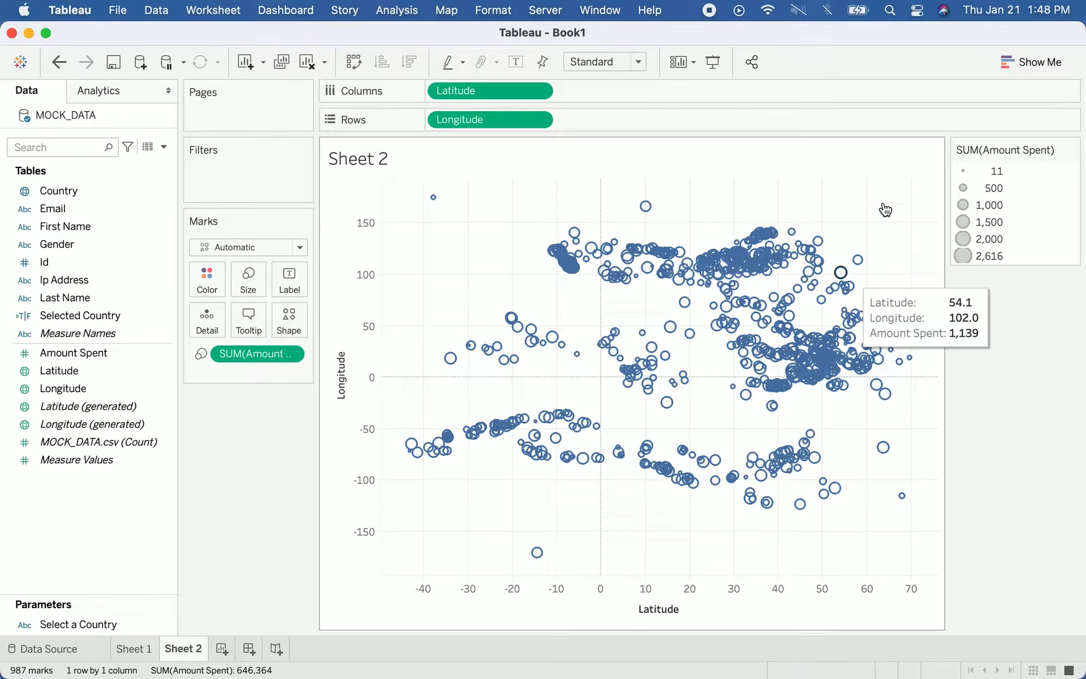
# Change the Sheet 2 chart type to a symbol map.
pyautogui.click(1021, 65)
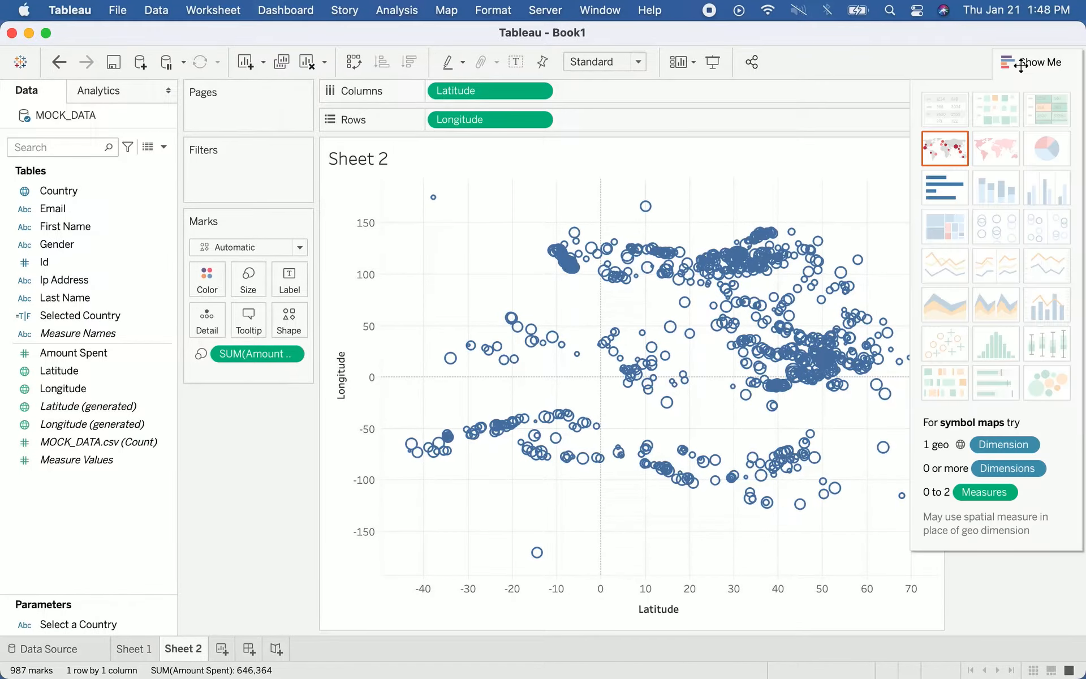
pyautogui.click(945, 155)
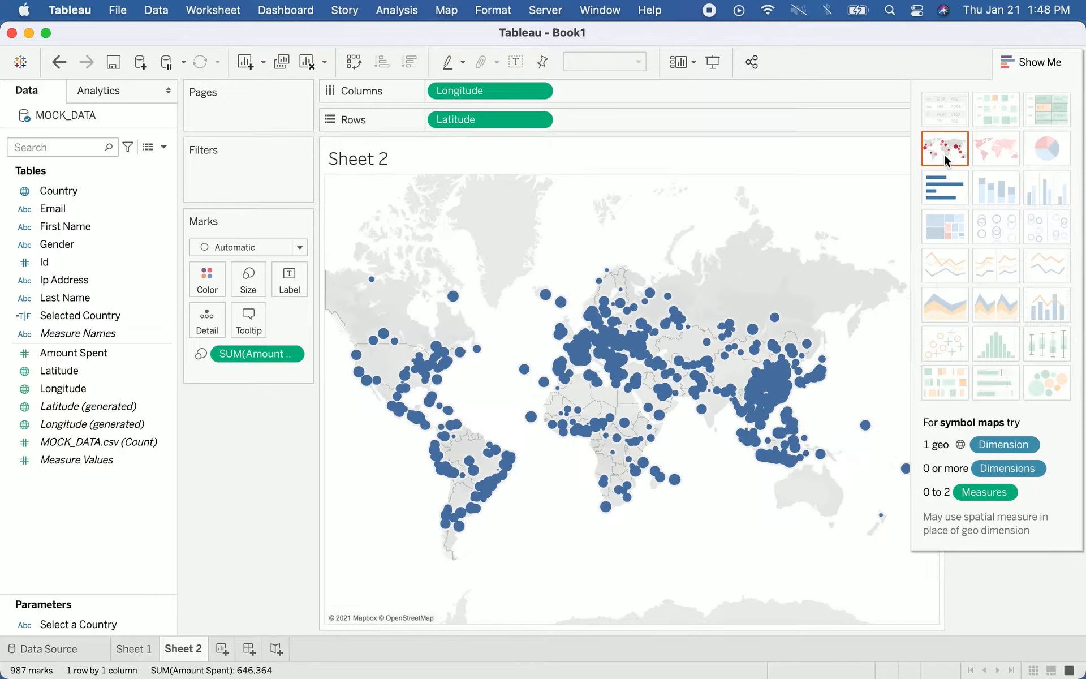
pyautogui.click(1029, 64)
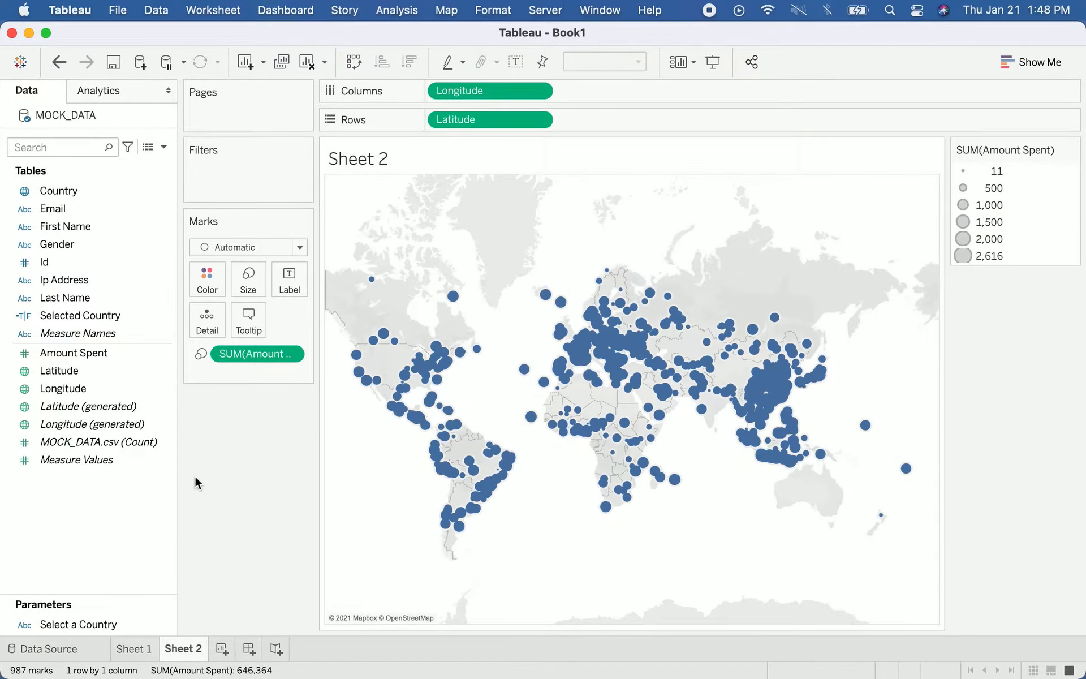
# Start a new parameter named "Select a Country" with the String data type.
pyautogui.rightClick(106, 516)
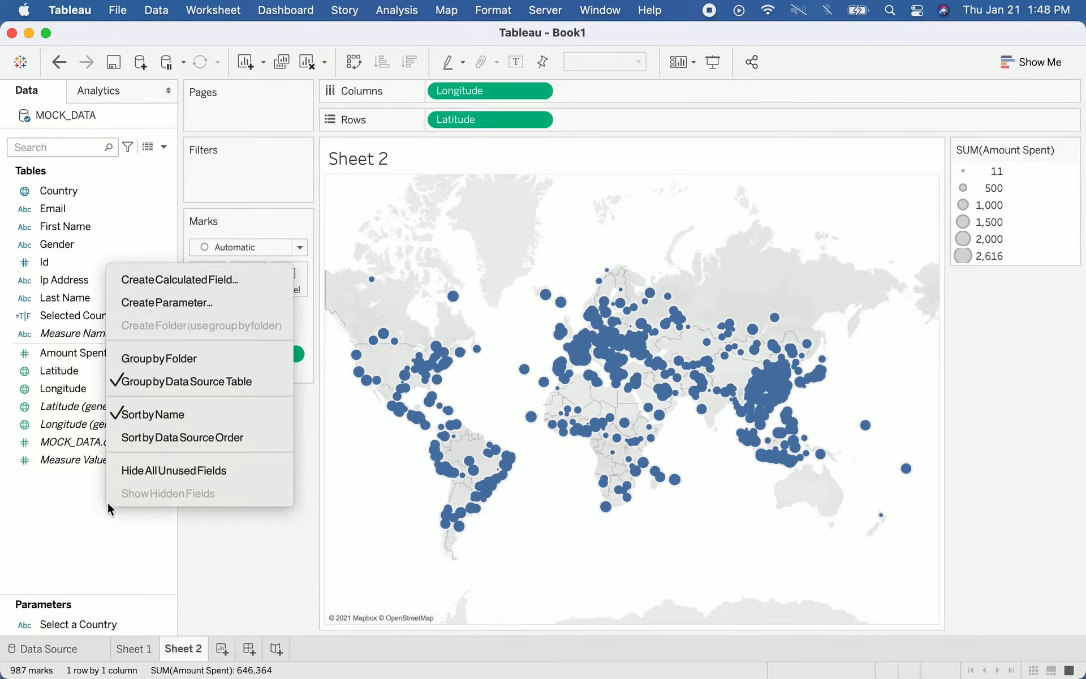
pyautogui.click(167, 304)
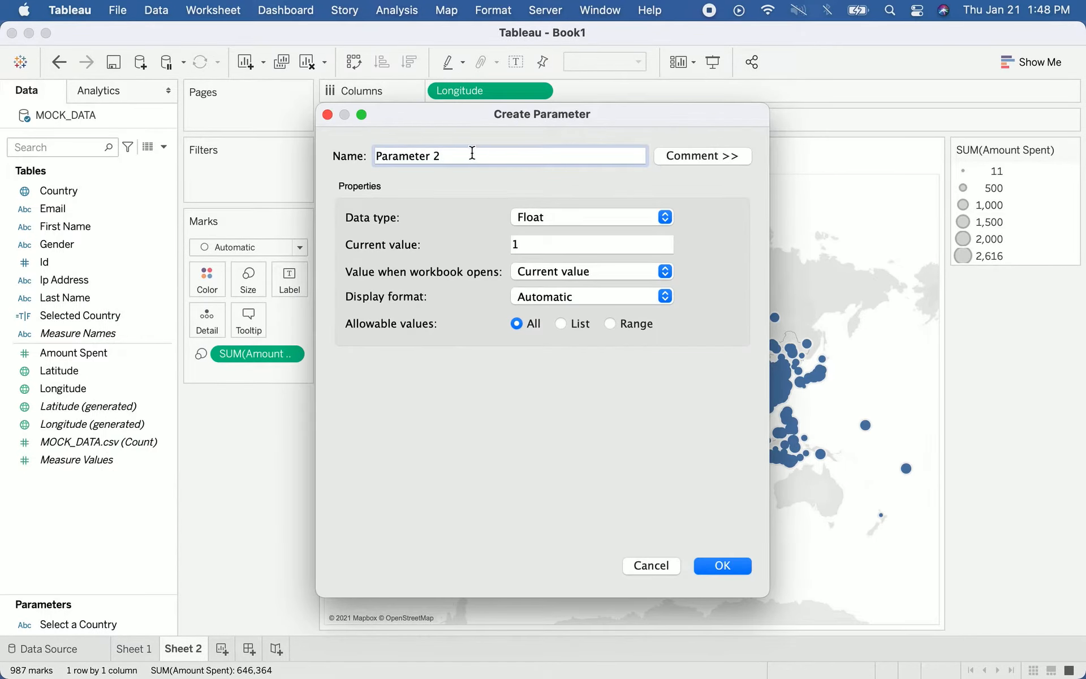
pyautogui.moveTo(472, 152); pyautogui.dragTo(327, 151)
pyautogui.press('BackSpace')
pyautogui.write('Select a Country')
pyautogui.click(665, 218)
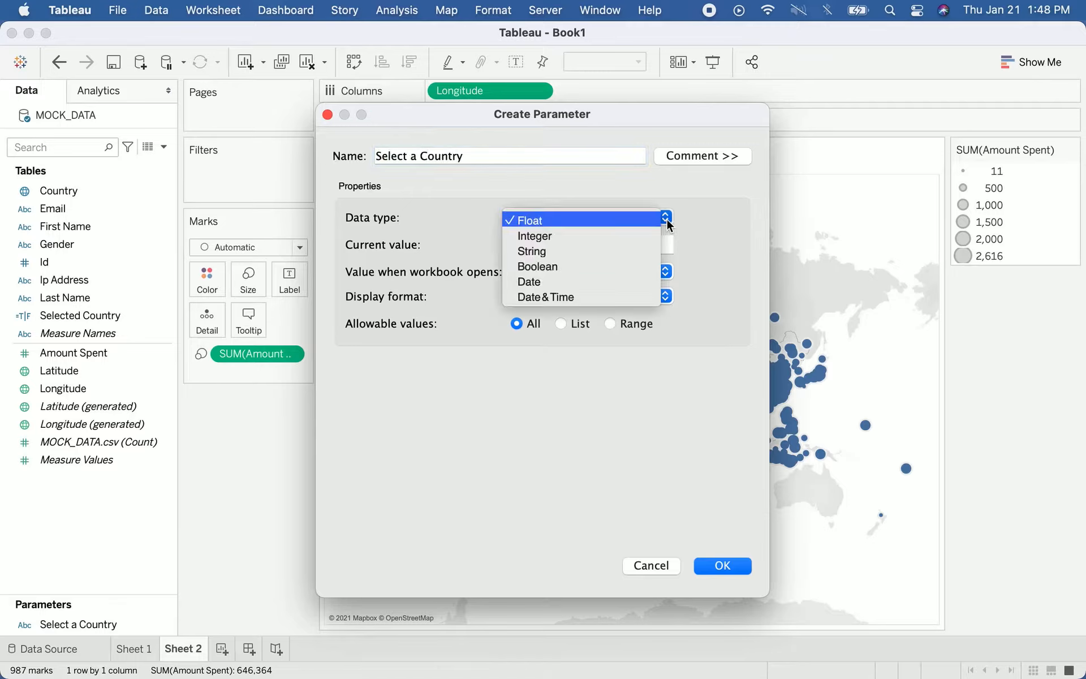
pyautogui.click(640, 250)
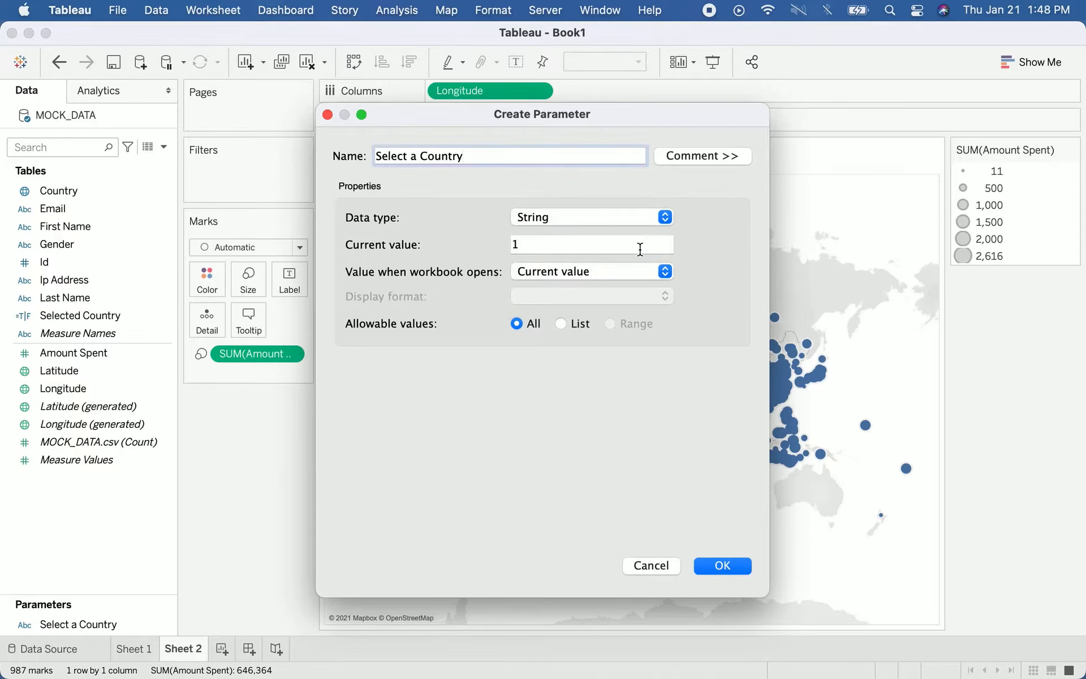
# Restrict the parameter's allowable values to a fixed list taken from the Country field.
pyautogui.click(559, 325)
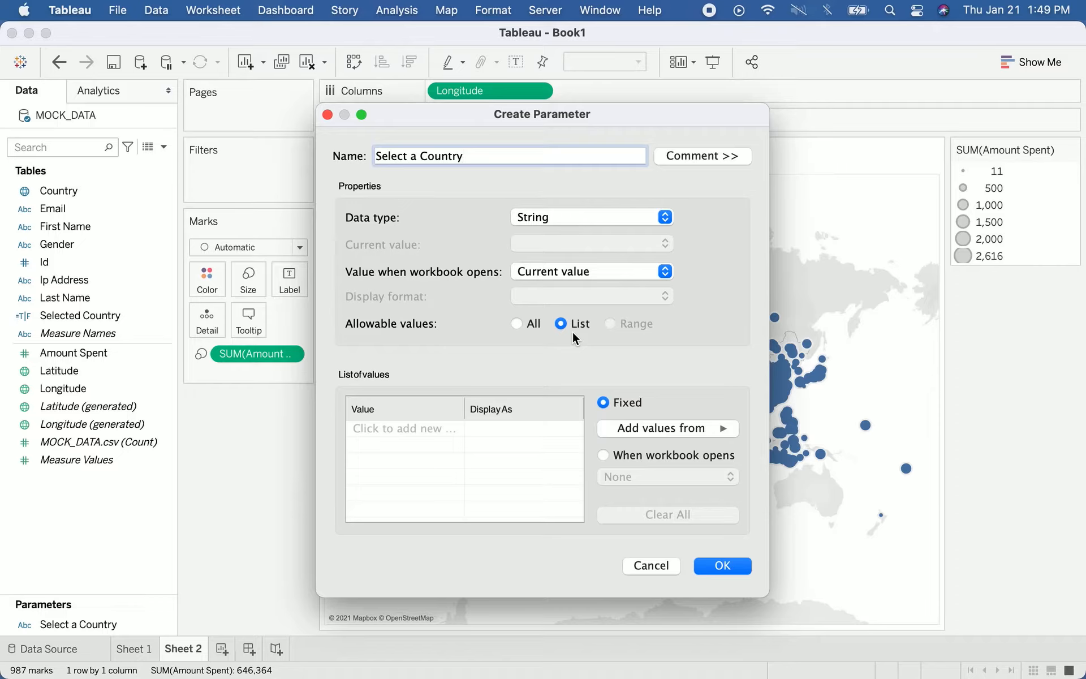
pyautogui.click(662, 423)
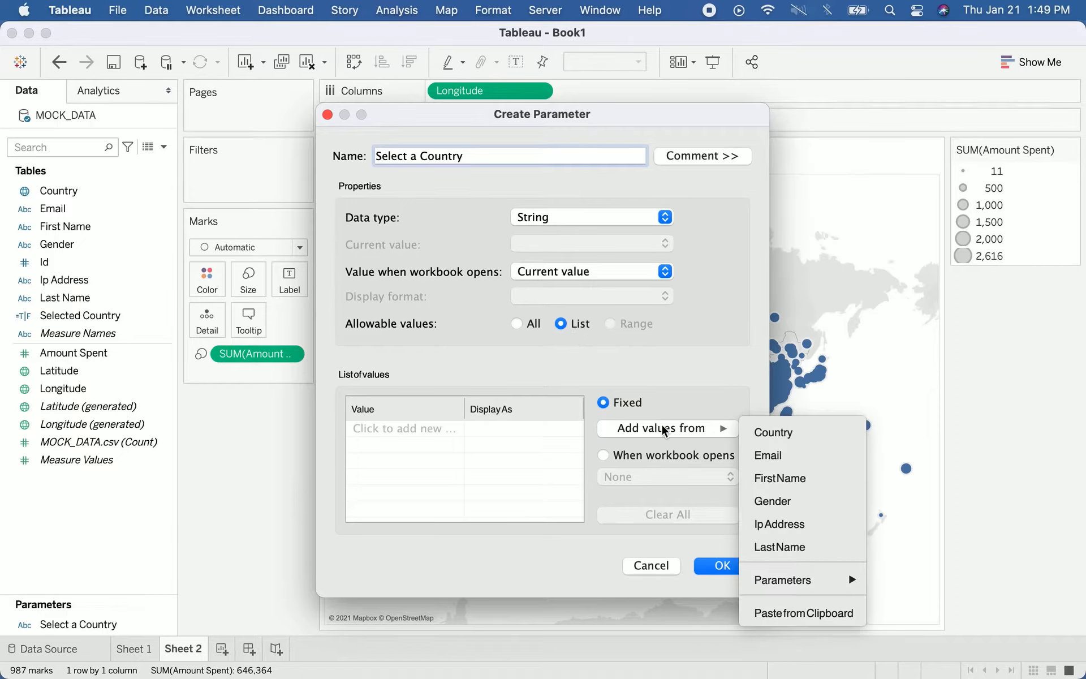
pyautogui.click(765, 432)
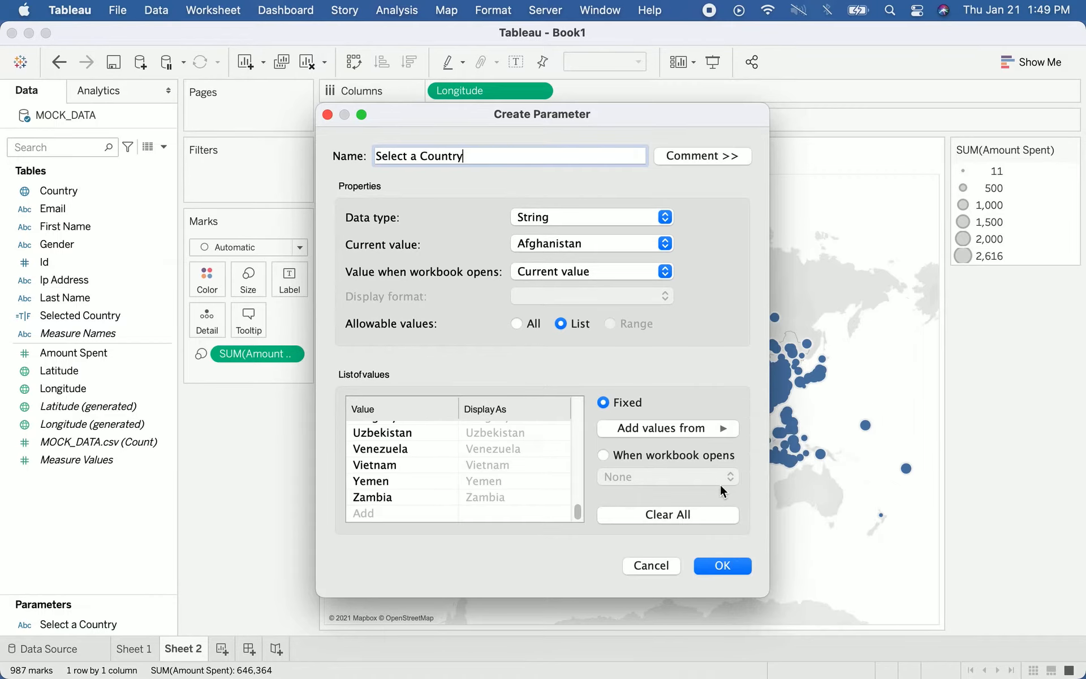
# Set the new parameter's current value to United States.
pyautogui.click(661, 247)
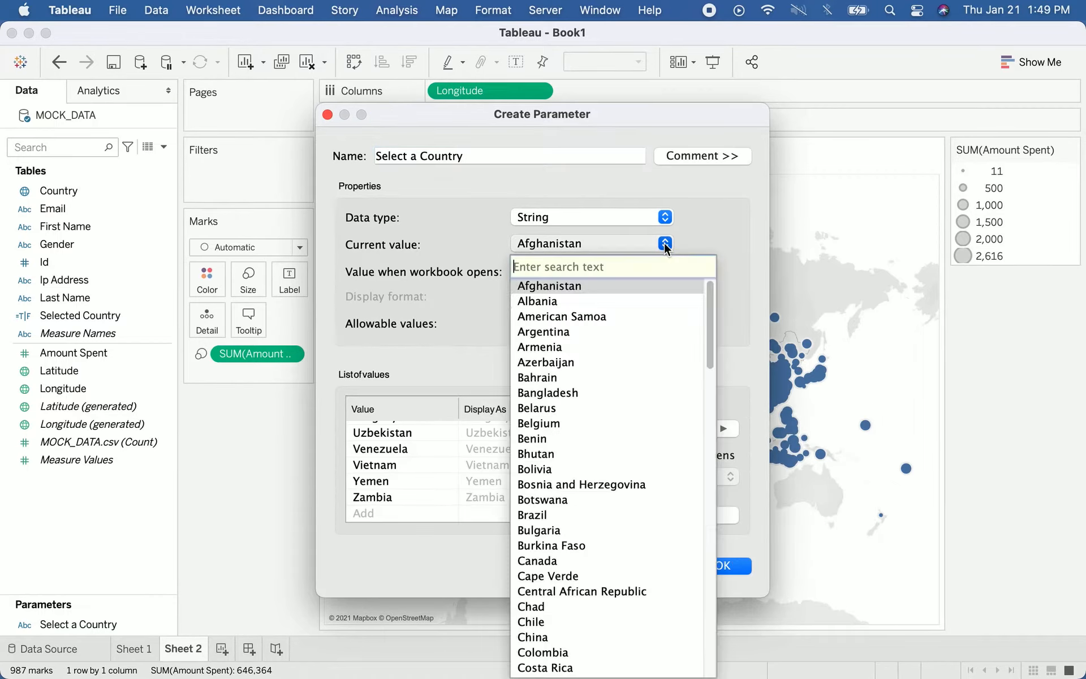
pyautogui.scroll(-5, 628, 360)
pyautogui.scroll(-15, 627, 358)
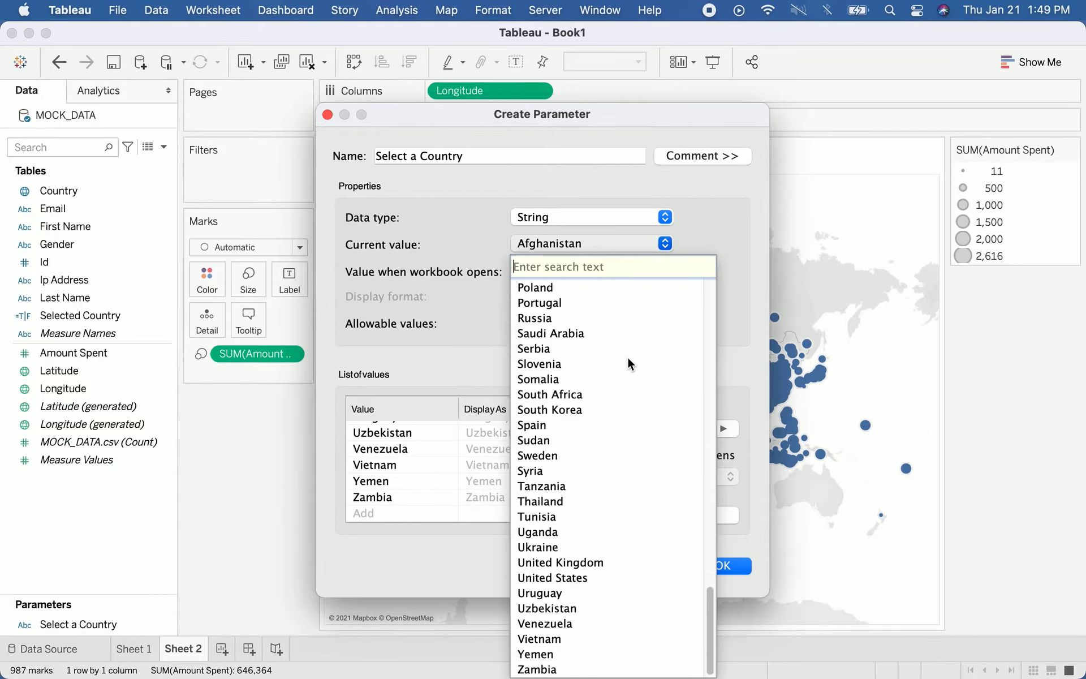
pyautogui.click(576, 576)
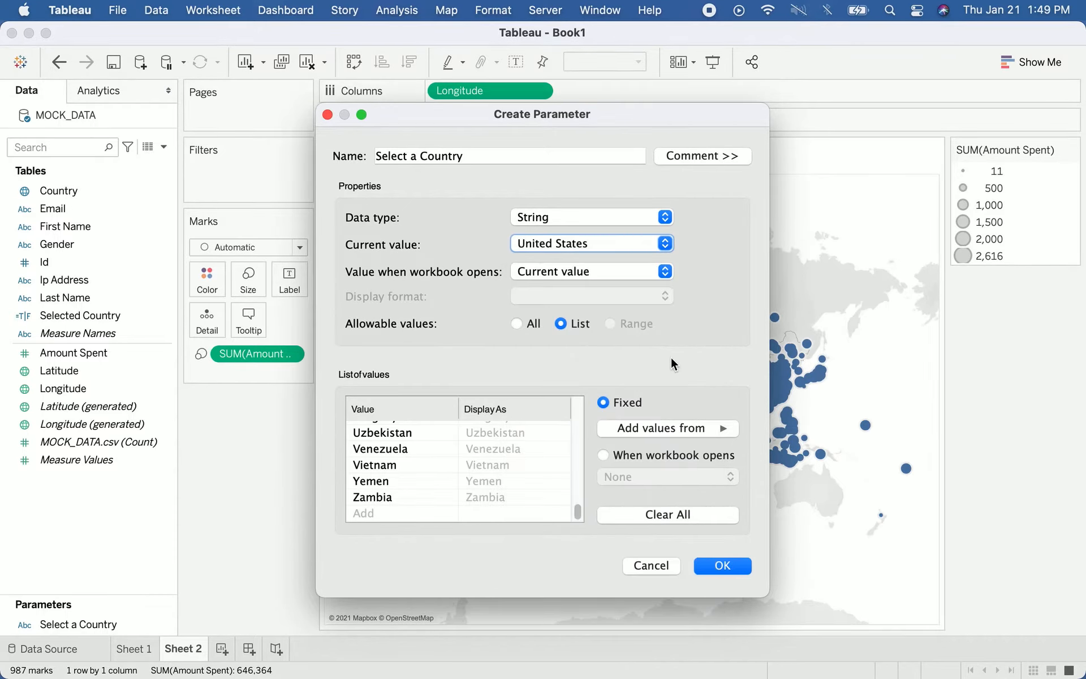
# Rename the new parameter "Select a Country." with a trailing period and create it.
pyautogui.click(721, 565)
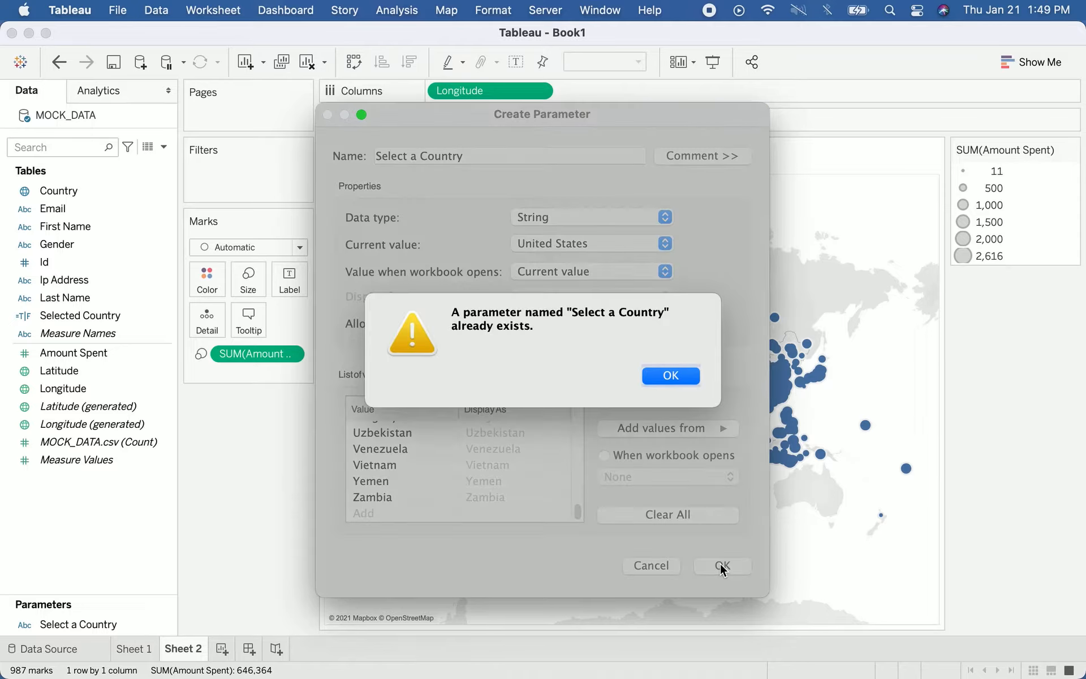
pyautogui.click(673, 375)
pyautogui.click(489, 155)
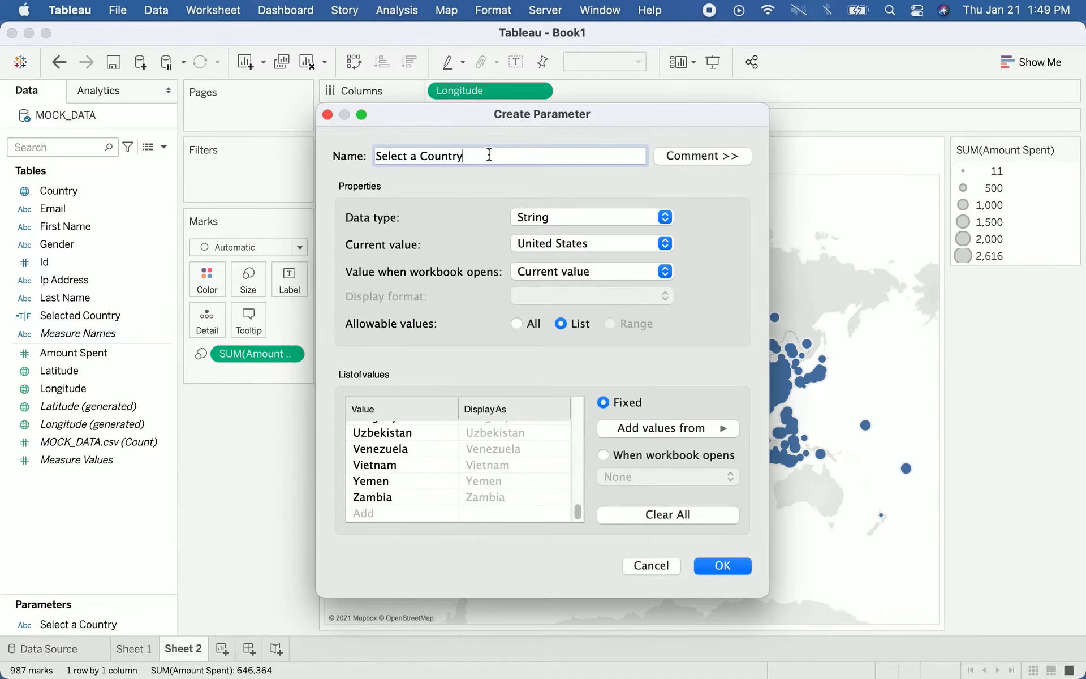
pyautogui.write('.')
pyautogui.click(722, 565)
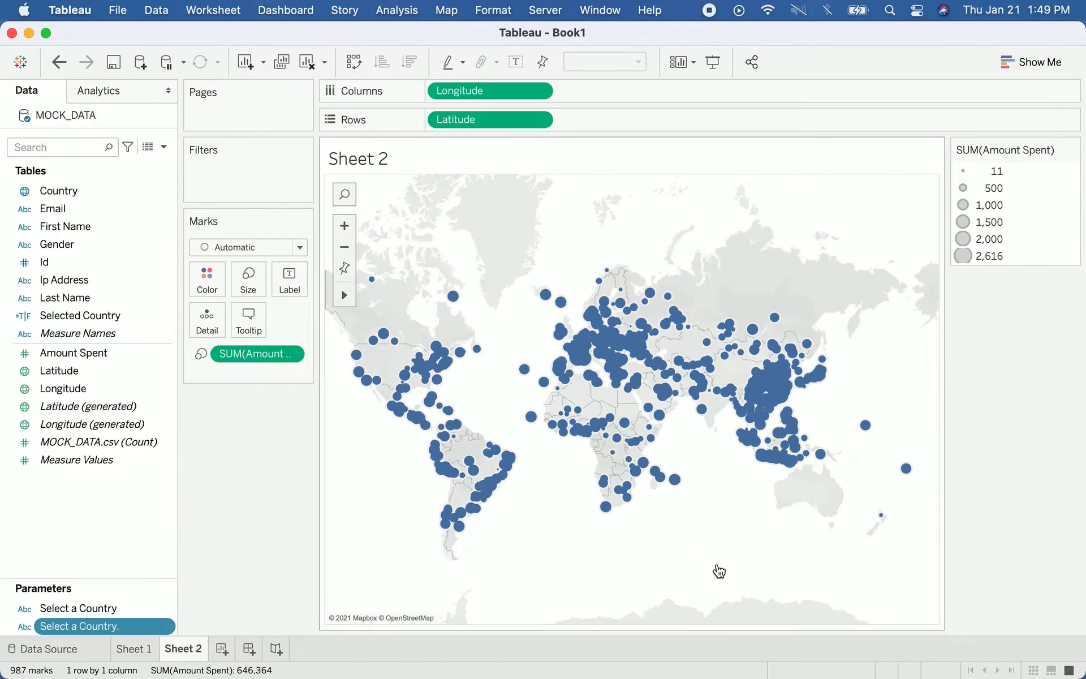
# Hide the SUM(Amount Spent) size legend and show the "Select a Country." parameter control with United States selected.
pyautogui.click(1072, 150)
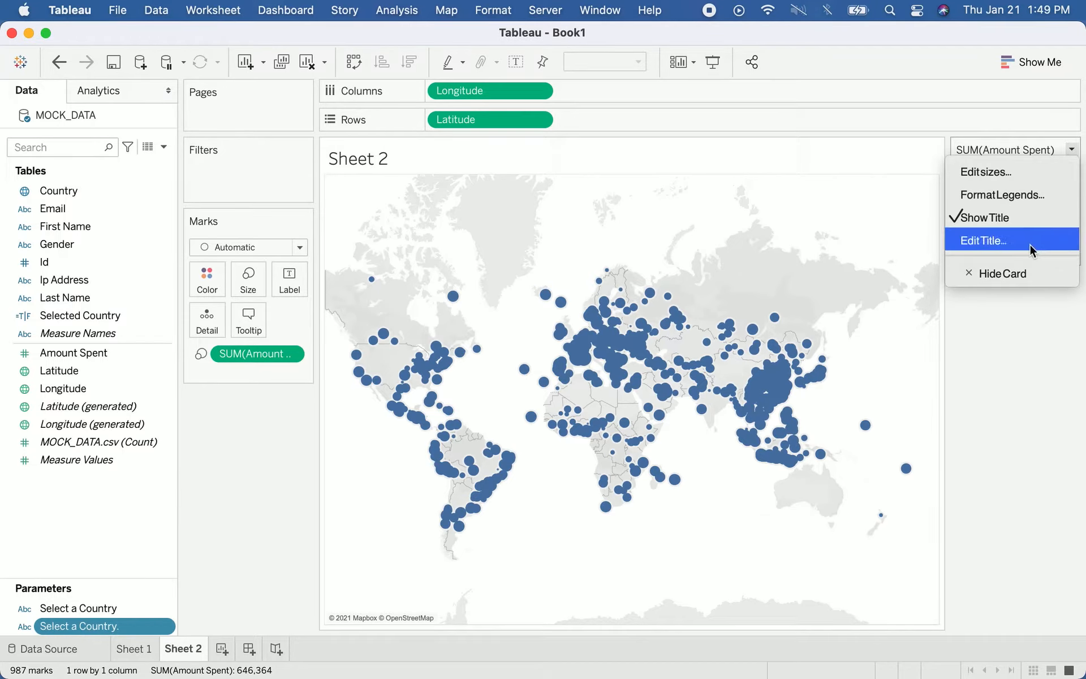
pyautogui.click(1025, 275)
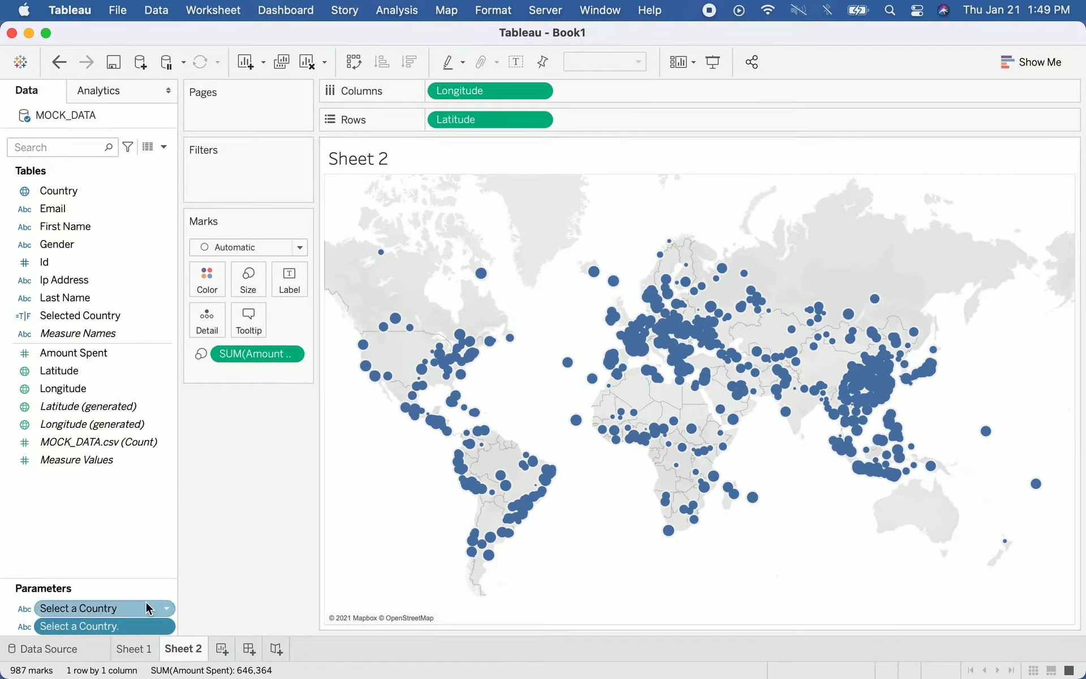
pyautogui.rightClick(117, 630)
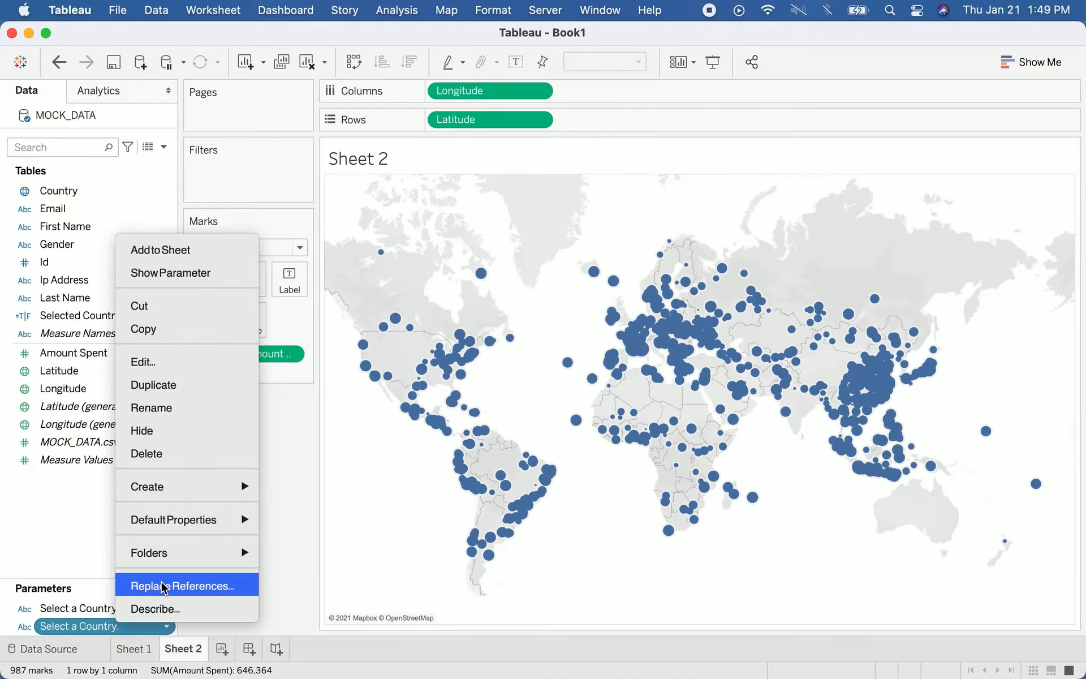
pyautogui.click(168, 274)
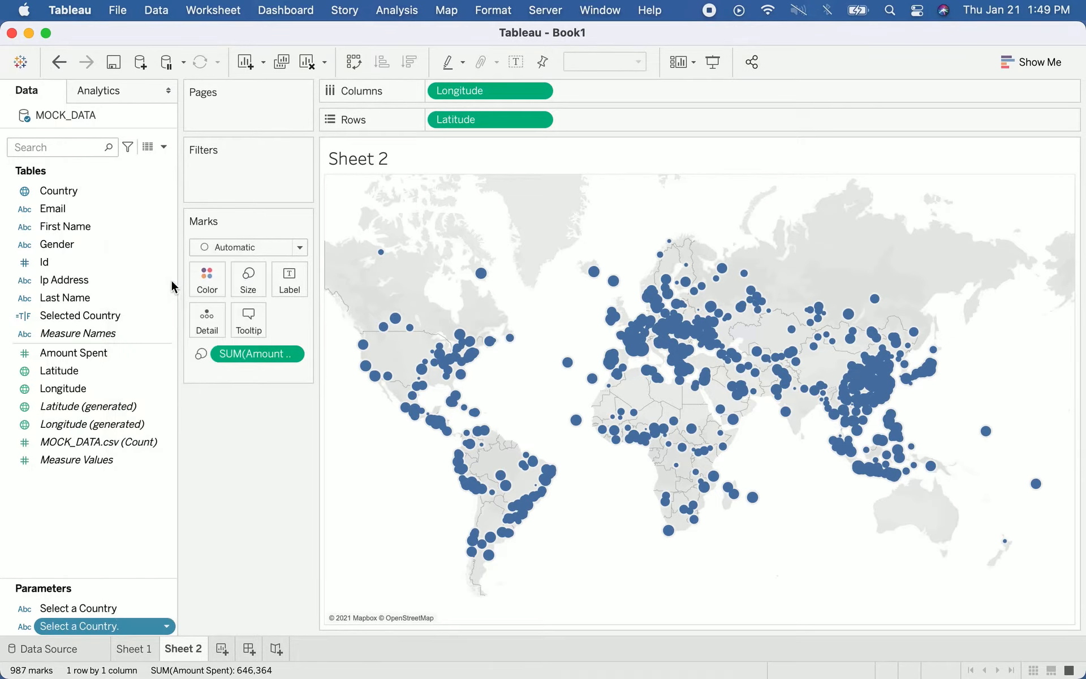
pyautogui.click(1070, 173)
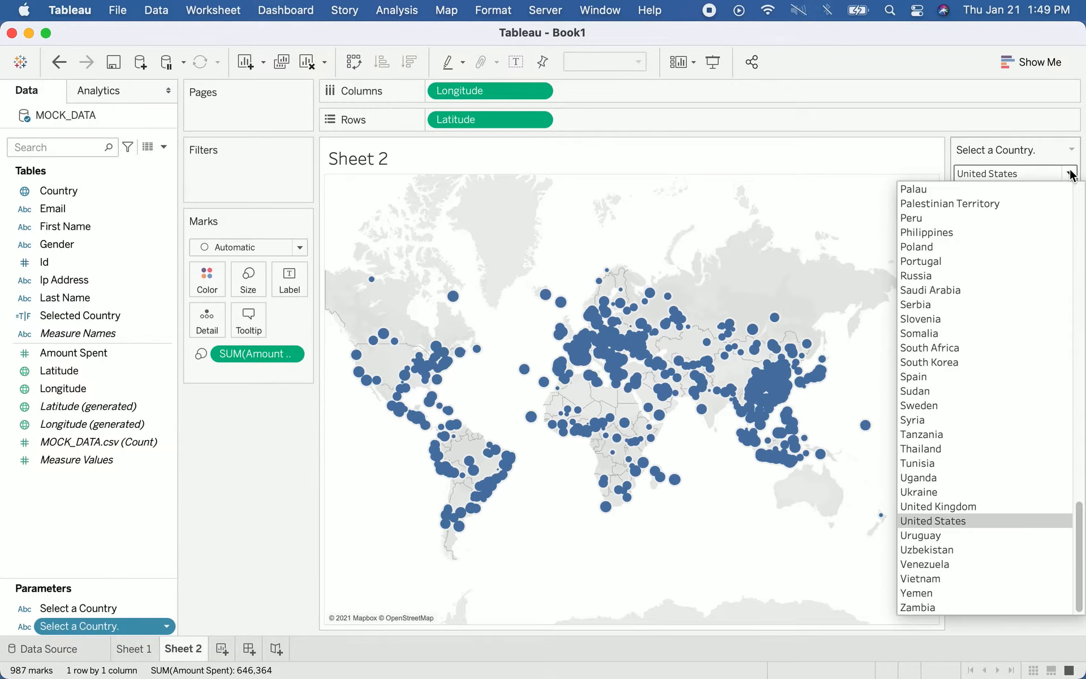
pyautogui.click(958, 520)
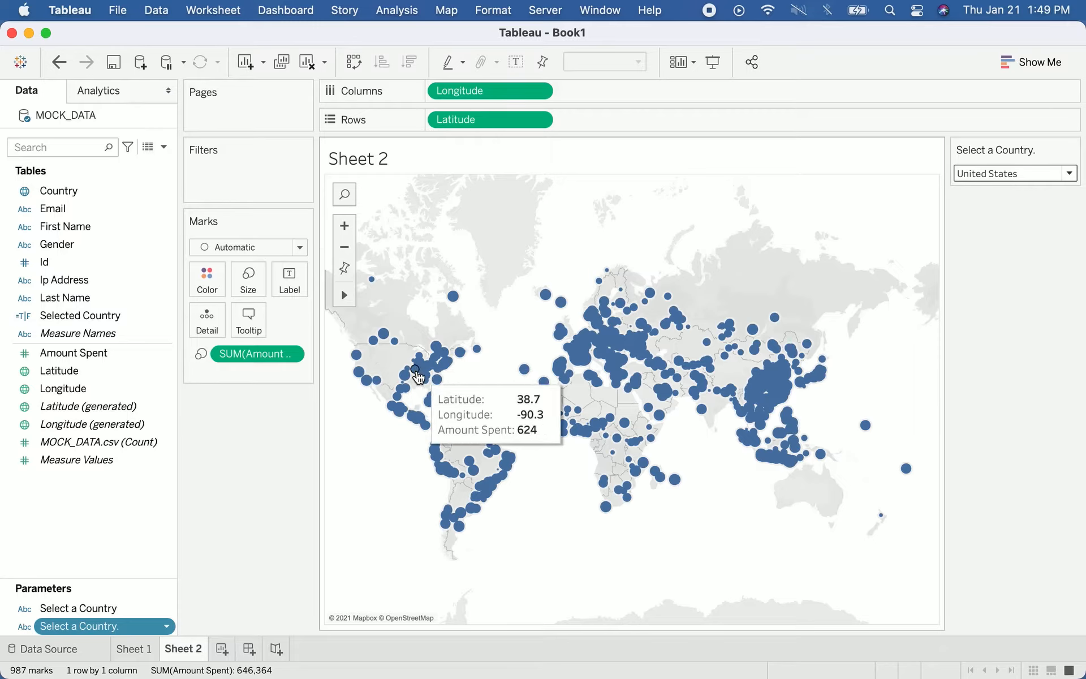
# Start a new calculated field and name it "Select Country." with a trailing period.
pyautogui.rightClick(77, 509)
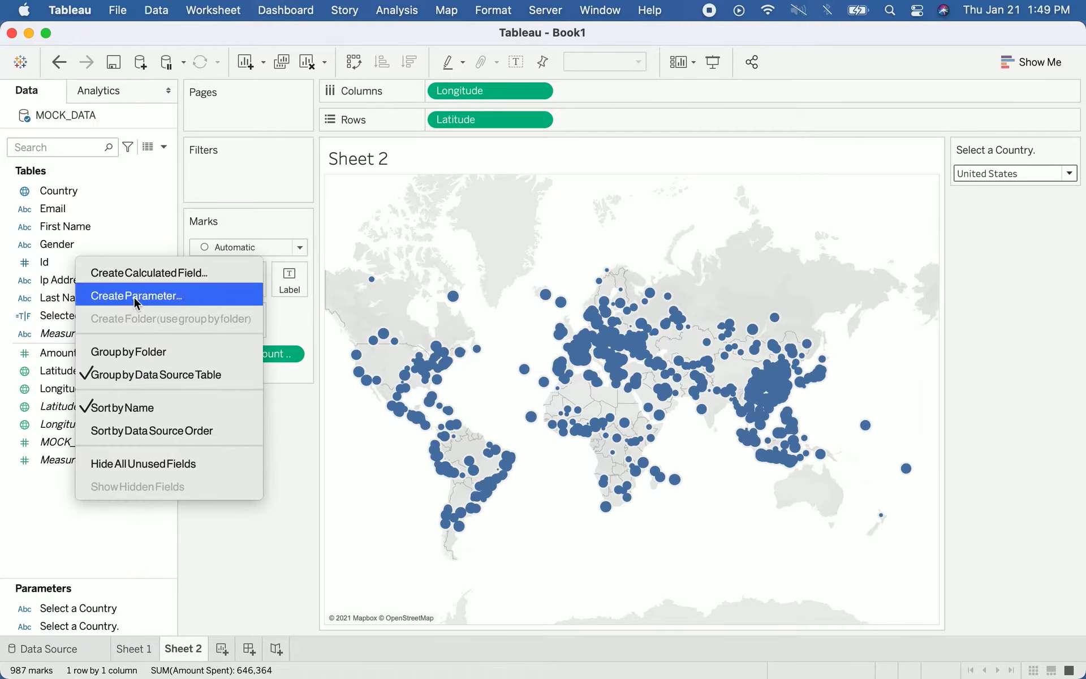
pyautogui.click(136, 280)
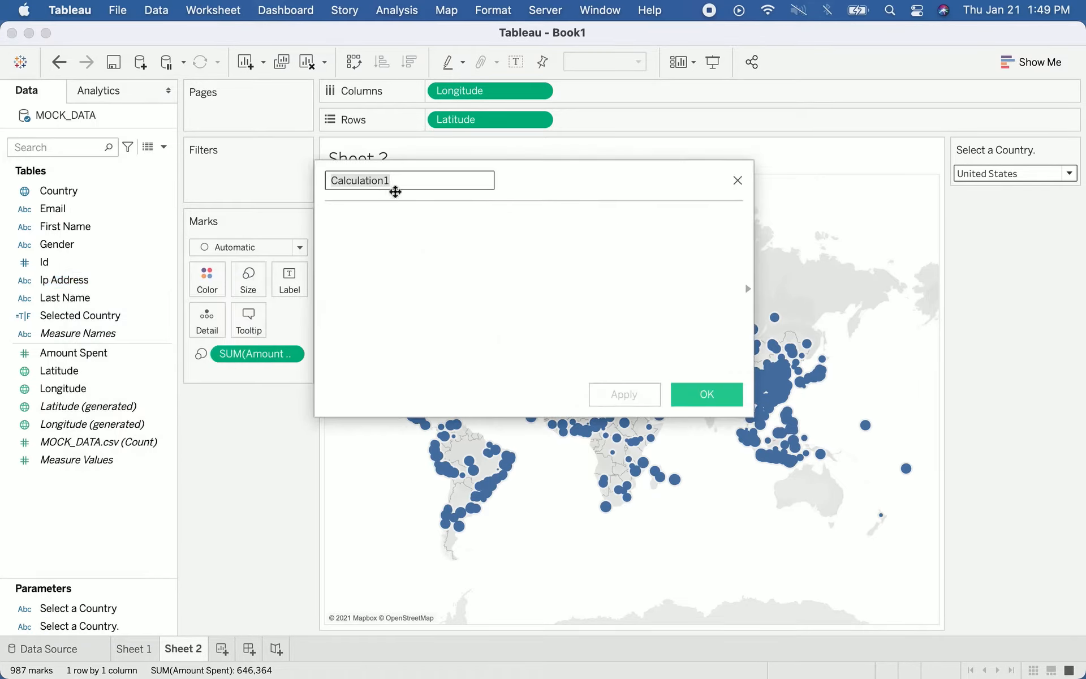
pyautogui.press('BackSpace')
pyautogui.write('Select Countr')
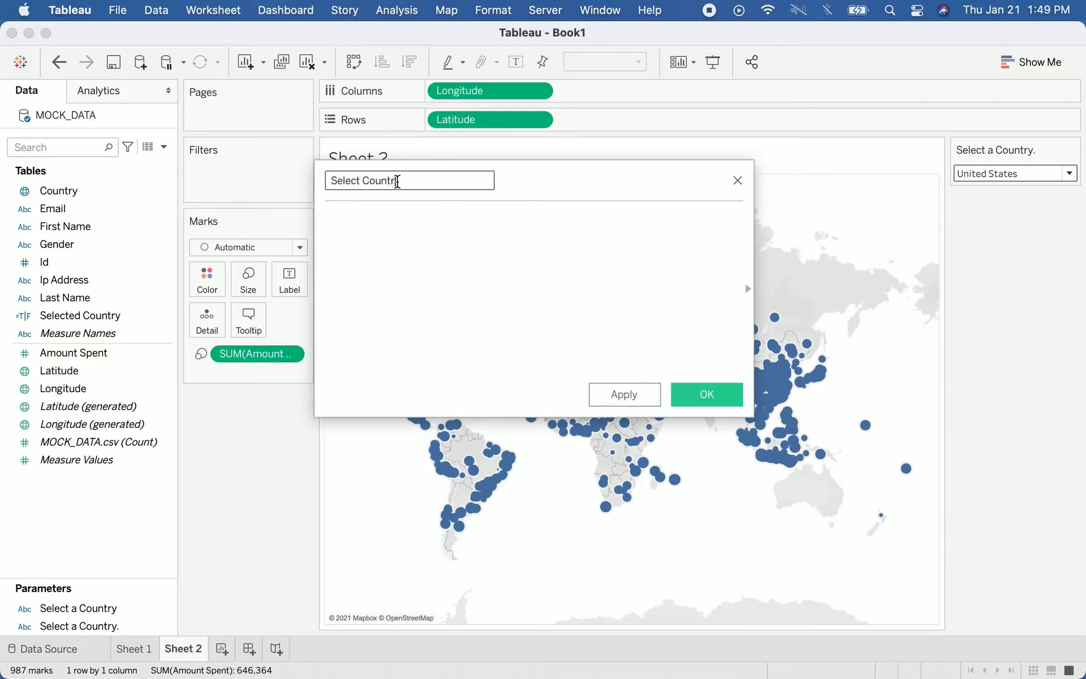
pyautogui.write('y.')
# Define the calculation as [Country]=[Select a Country.] and save the calculated field.
pyautogui.click(408, 256)
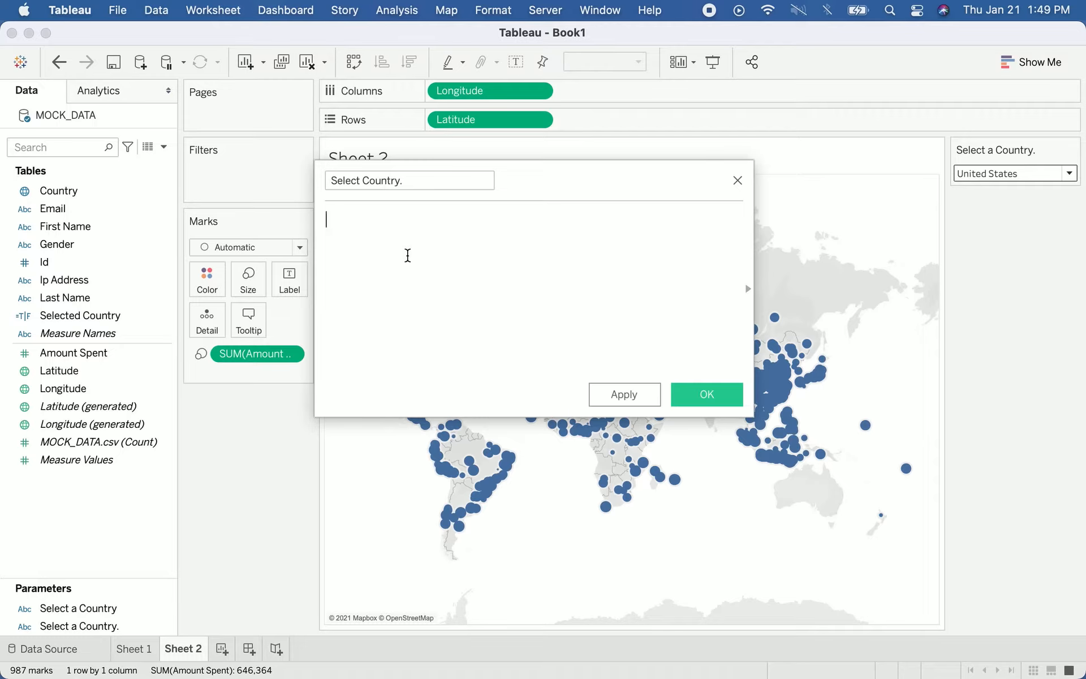
pyautogui.write('country')
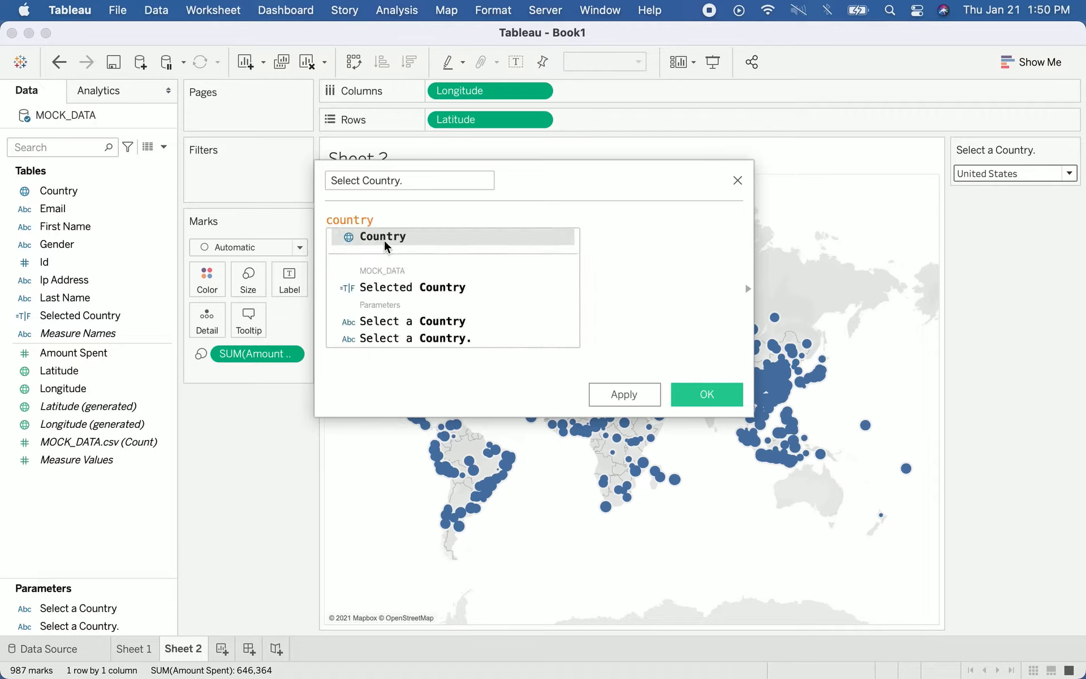
pyautogui.click(385, 240)
pyautogui.write('=select')
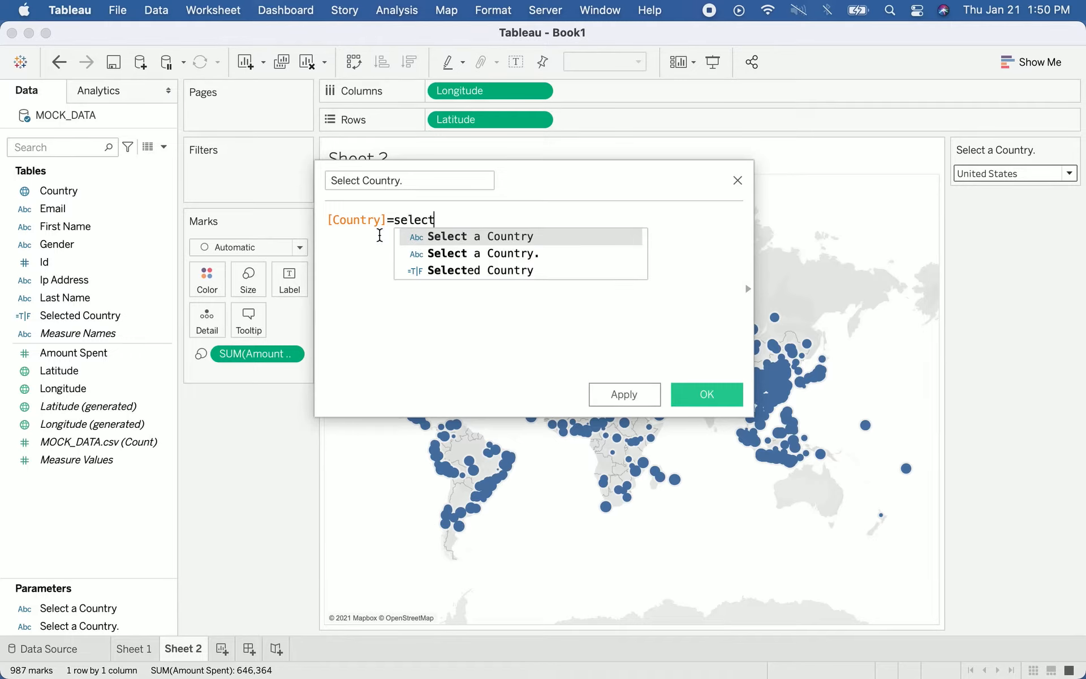
pyautogui.click(477, 255)
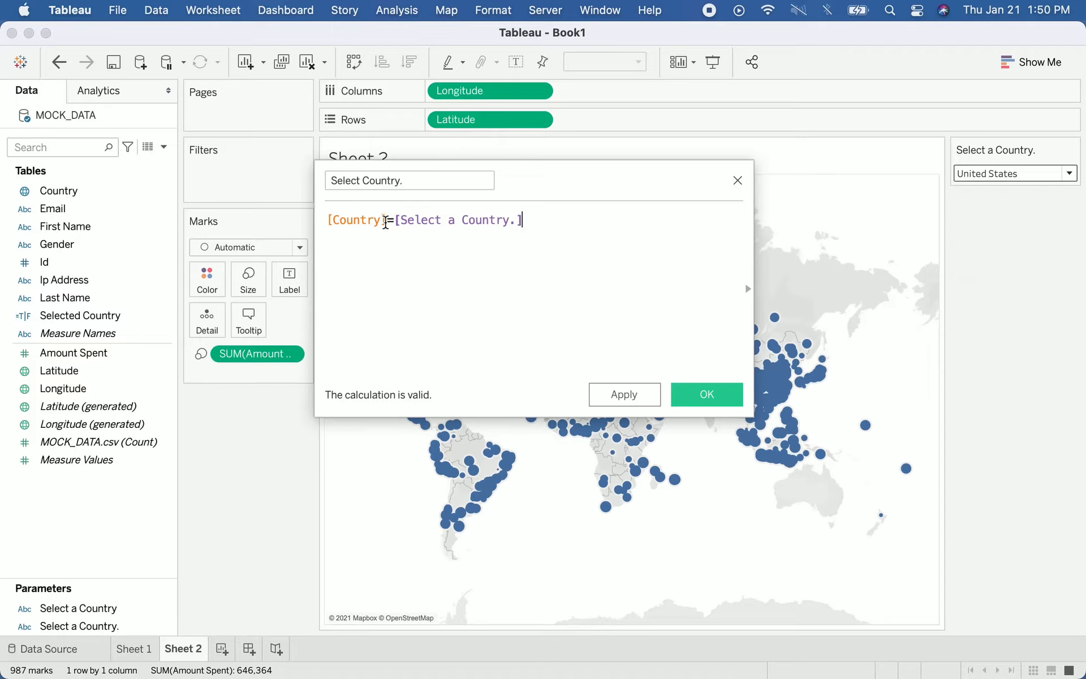
pyautogui.moveTo(387, 221); pyautogui.dragTo(327, 220)
pyautogui.moveTo(557, 222); pyautogui.dragTo(396, 221)
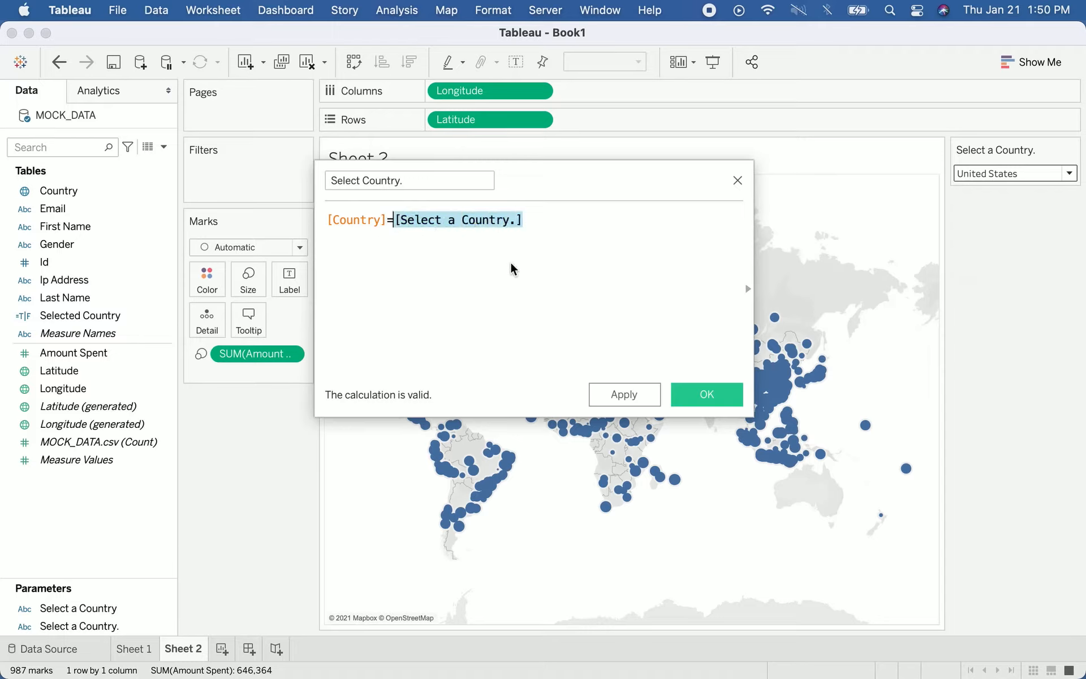
pyautogui.click(726, 396)
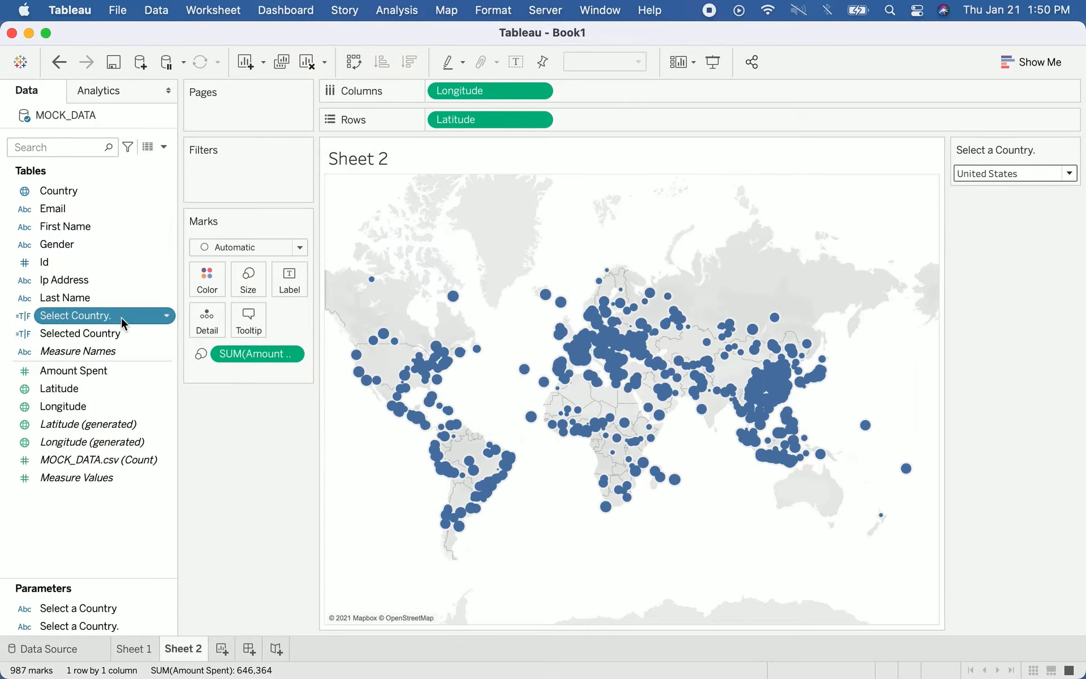
# Color the map marks by the "Select Country." calculated field and switch the "Select a Country." parameter to Canada.
pyautogui.moveTo(120, 317); pyautogui.dragTo(206, 281)
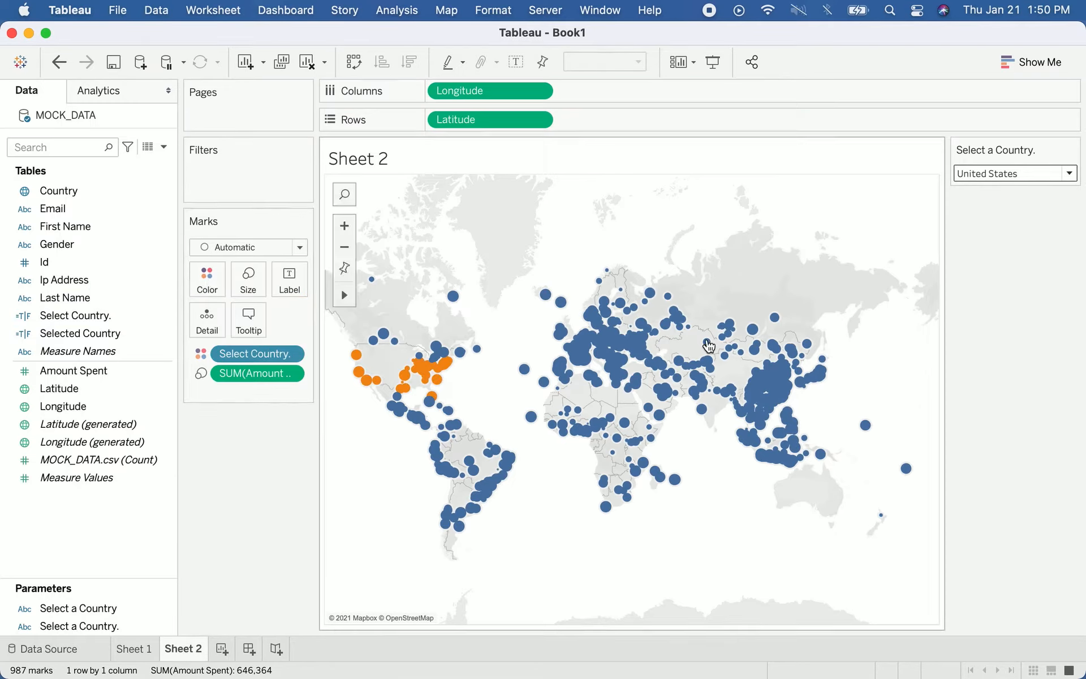
pyautogui.click(1070, 174)
pyautogui.scroll(20, 1019, 276)
pyautogui.scroll(-2, 1019, 276)
pyautogui.click(951, 376)
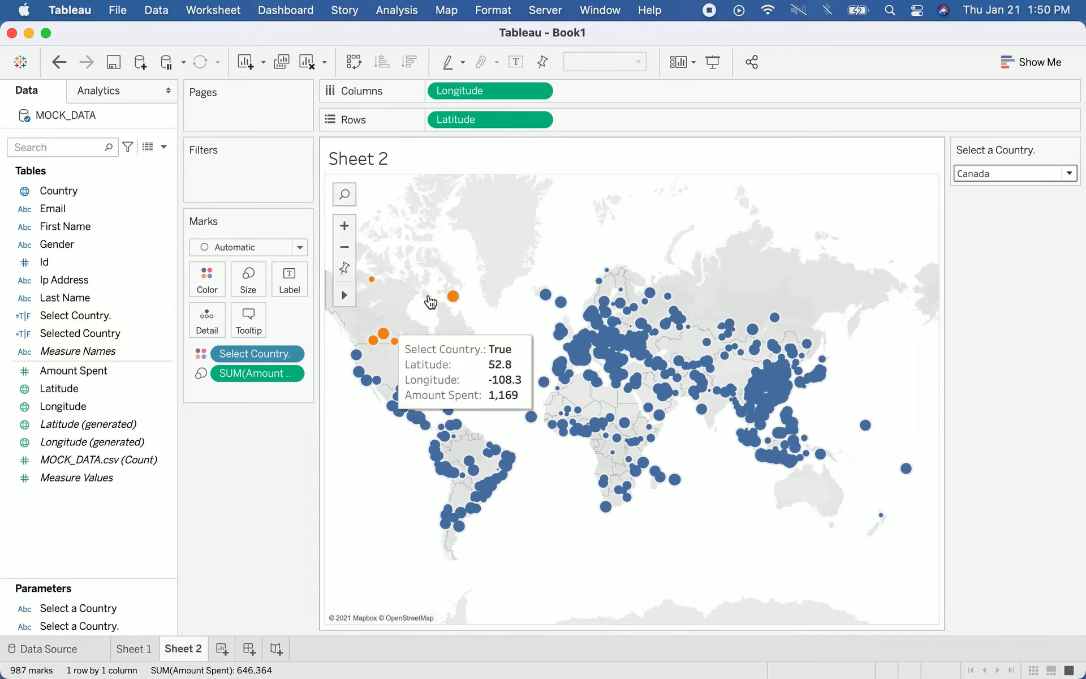
# Replace the sheet title's text with "Spending by Country:".
pyautogui.doubleClick(389, 154)
pyautogui.press('super+a')
pyautogui.press('BackSpace')
pyautogui.write('Selec')
pyautogui.press('BackSpace')
pyautogui.press('BackSpace')
pyautogui.press('BackSpace')
pyautogui.press('BackSpace')
pyautogui.press('BackSpace')
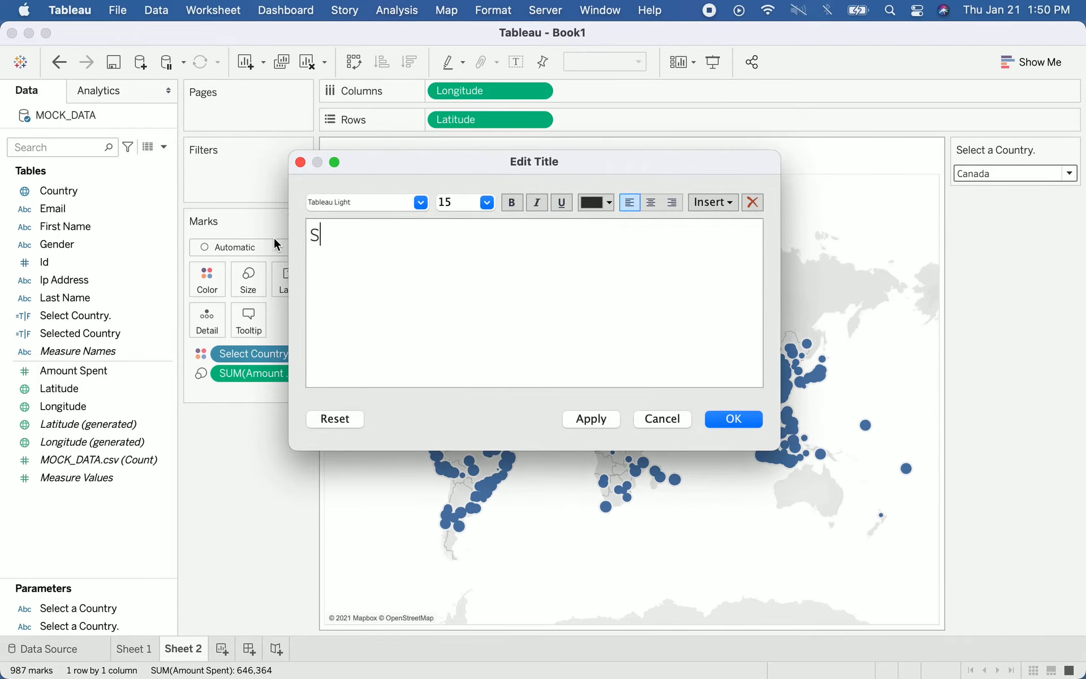
pyautogui.write('A')
pyautogui.press('BackSpace')
pyautogui.write('Spending by Country')
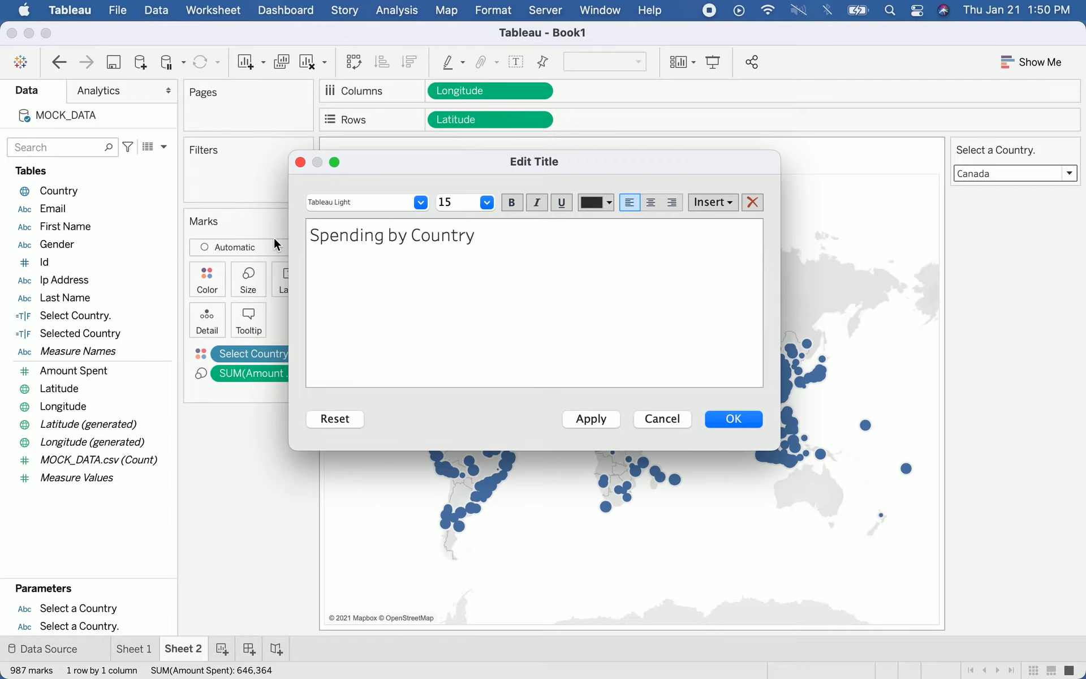
pyautogui.write(':')
# Insert the "Select a Country." parameter value after the title text and apply the new title.
pyautogui.click(720, 205)
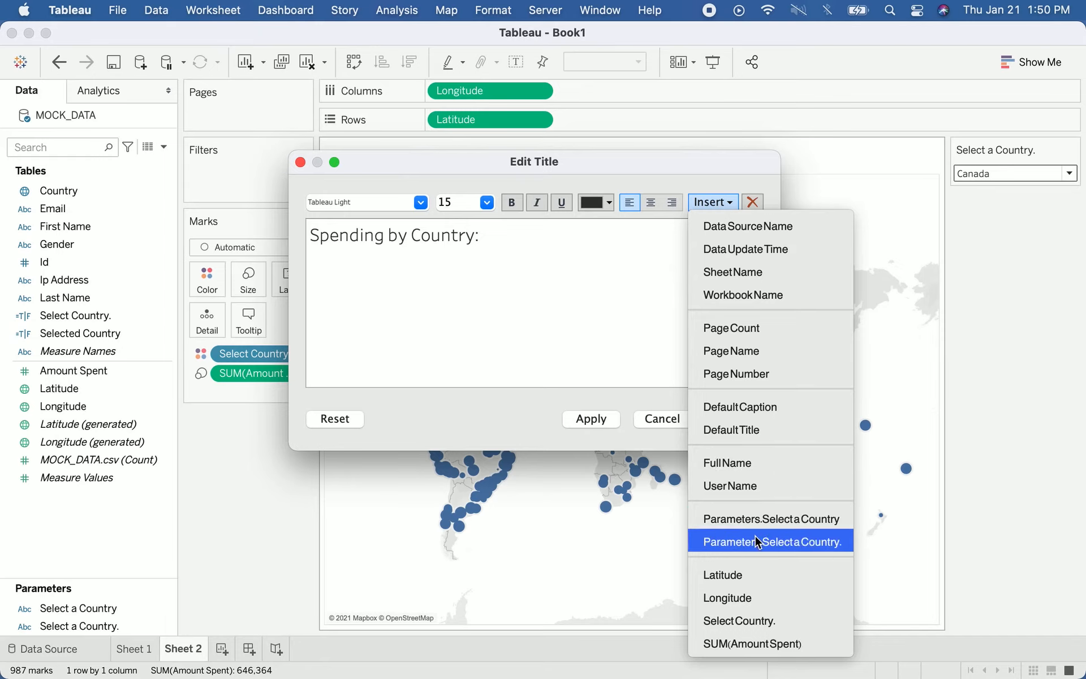
pyautogui.click(788, 543)
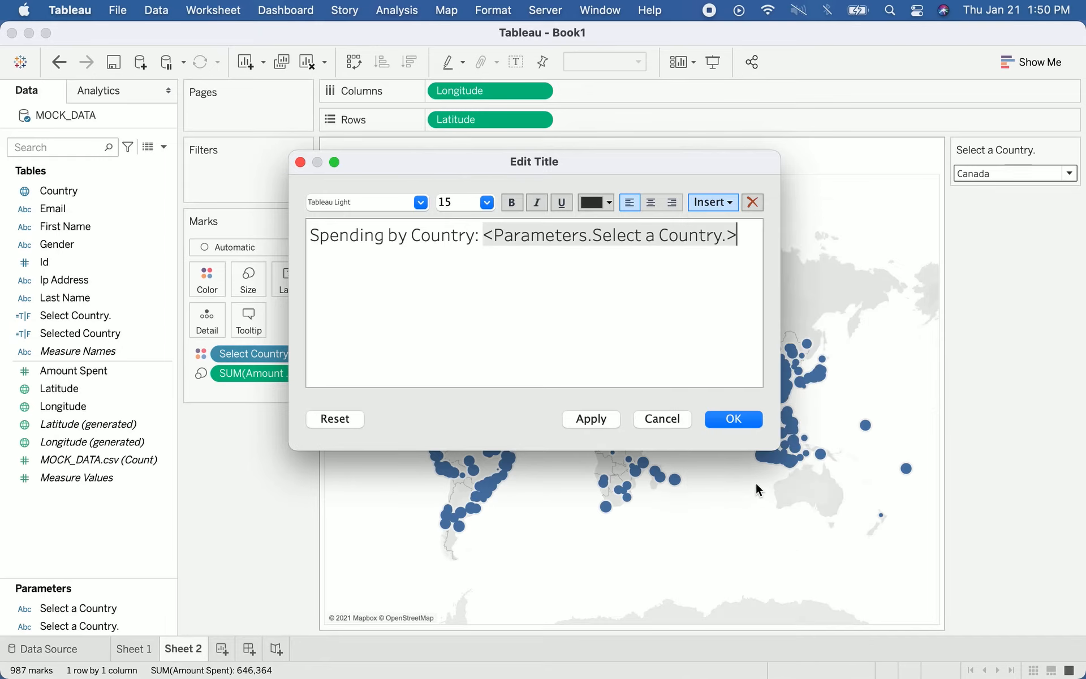
pyautogui.click(733, 417)
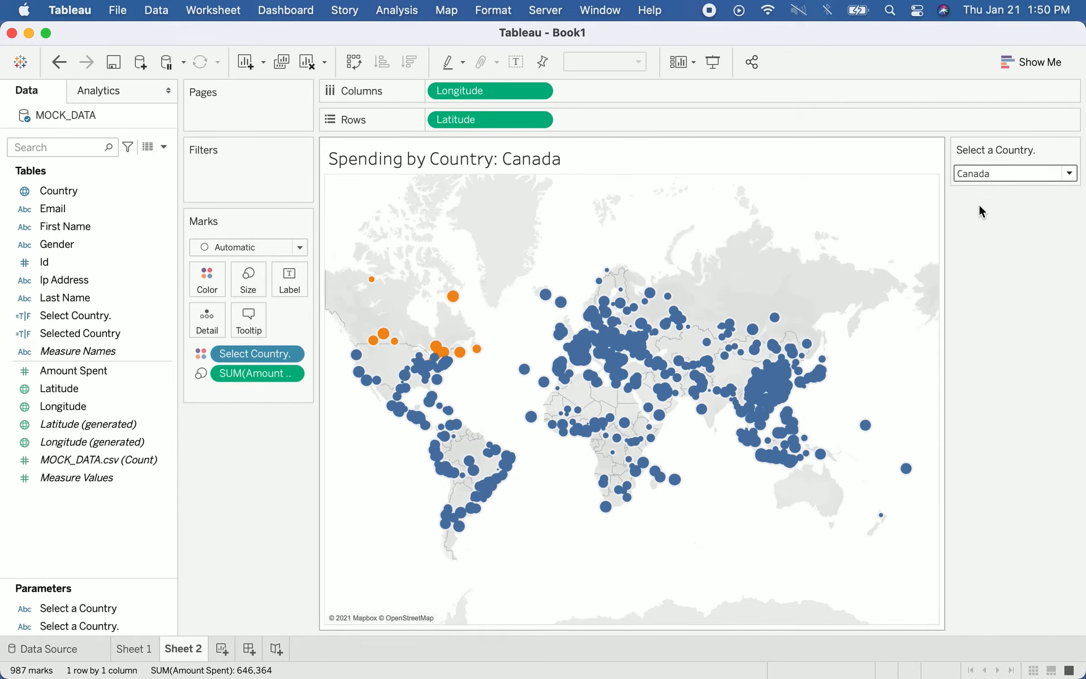
# Switch the "Select a Country." parameter to United States.
pyautogui.click(1071, 176)
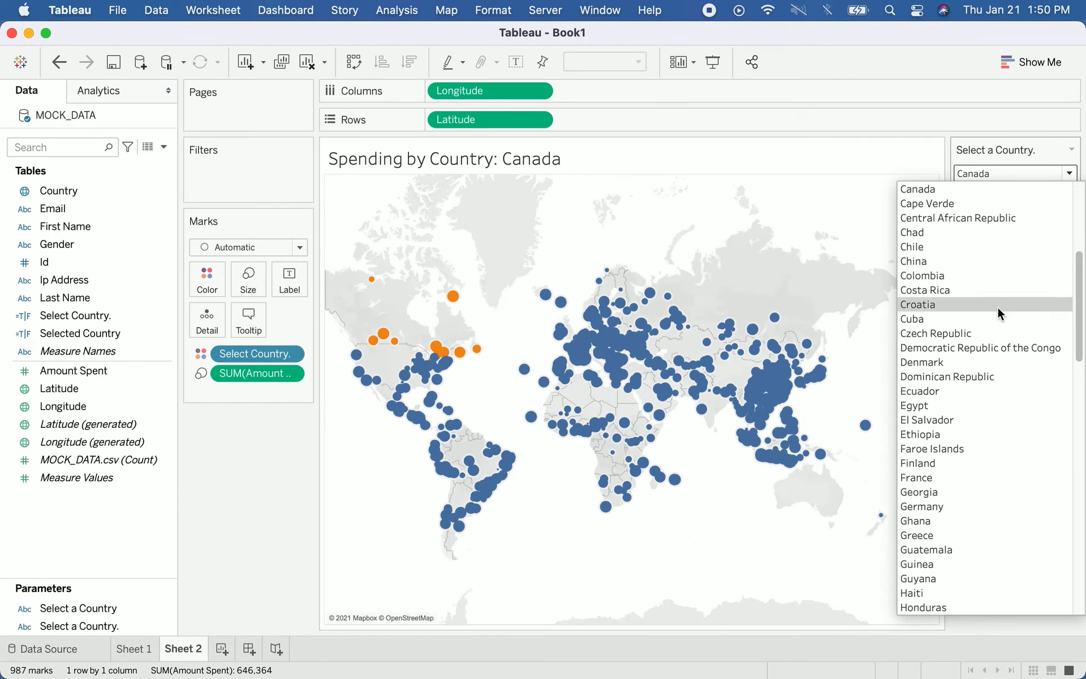
pyautogui.scroll(-5, 991, 334)
pyautogui.scroll(-8, 990, 331)
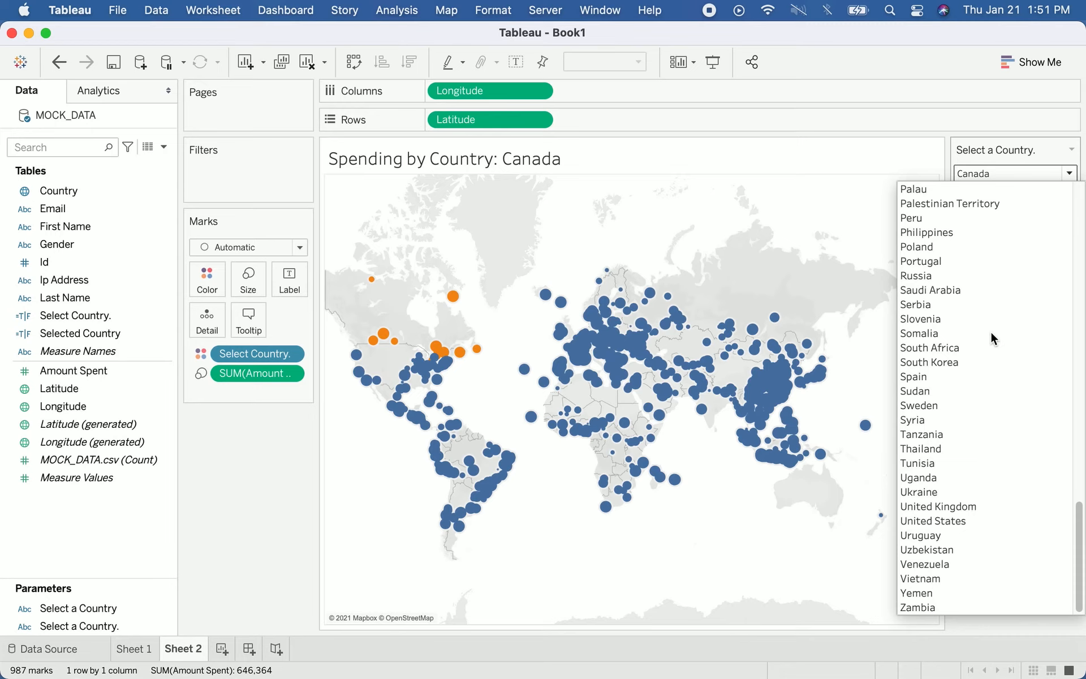
pyautogui.click(956, 522)
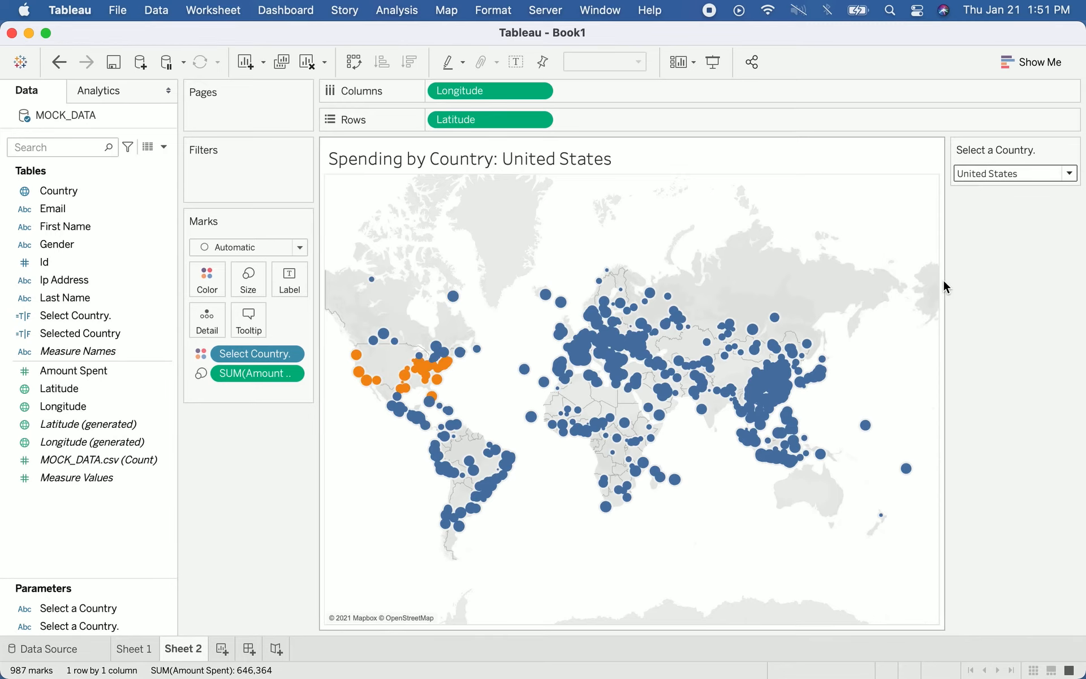